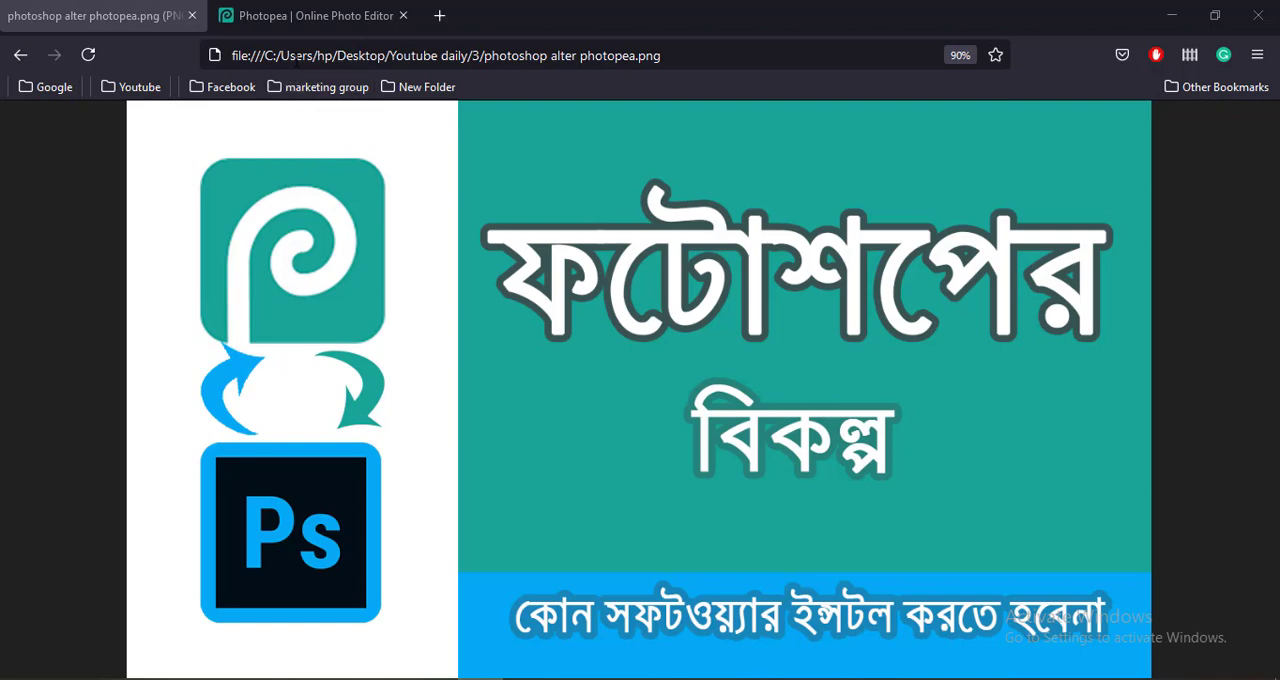
# Switch to Photopea and create a new 1280 × 720 px project with a white background.
pyautogui.click(300, 20)
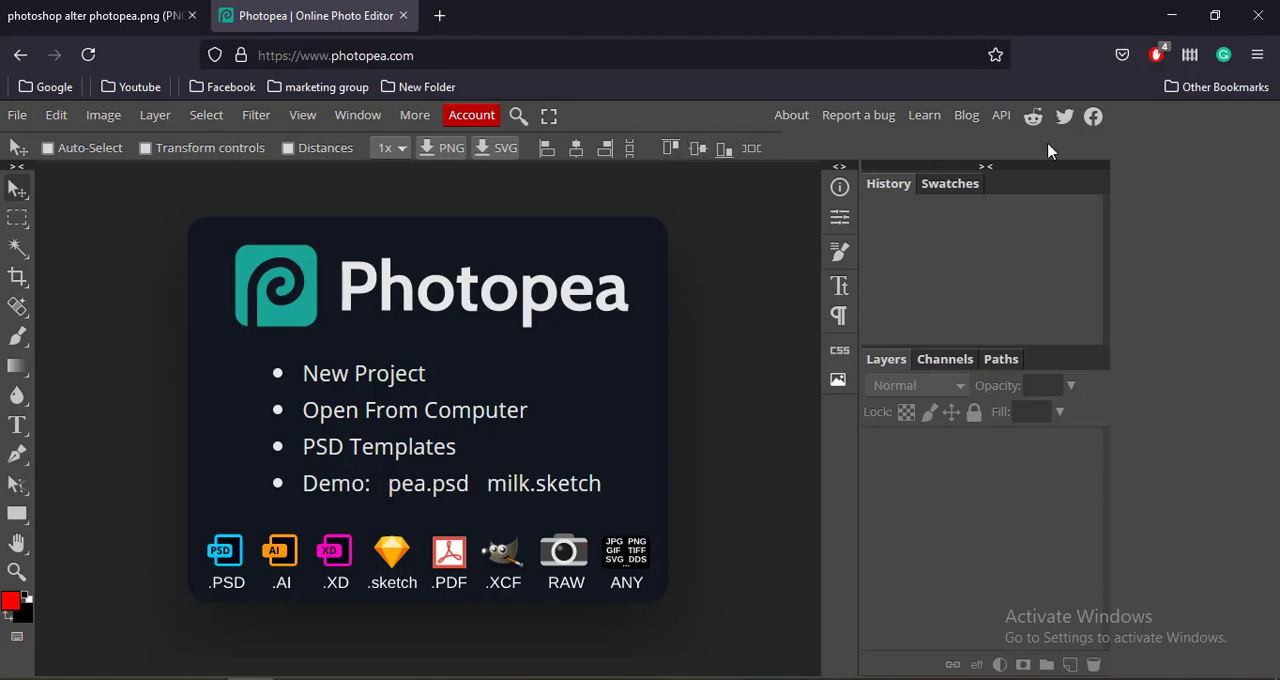
pyautogui.click(386, 380)
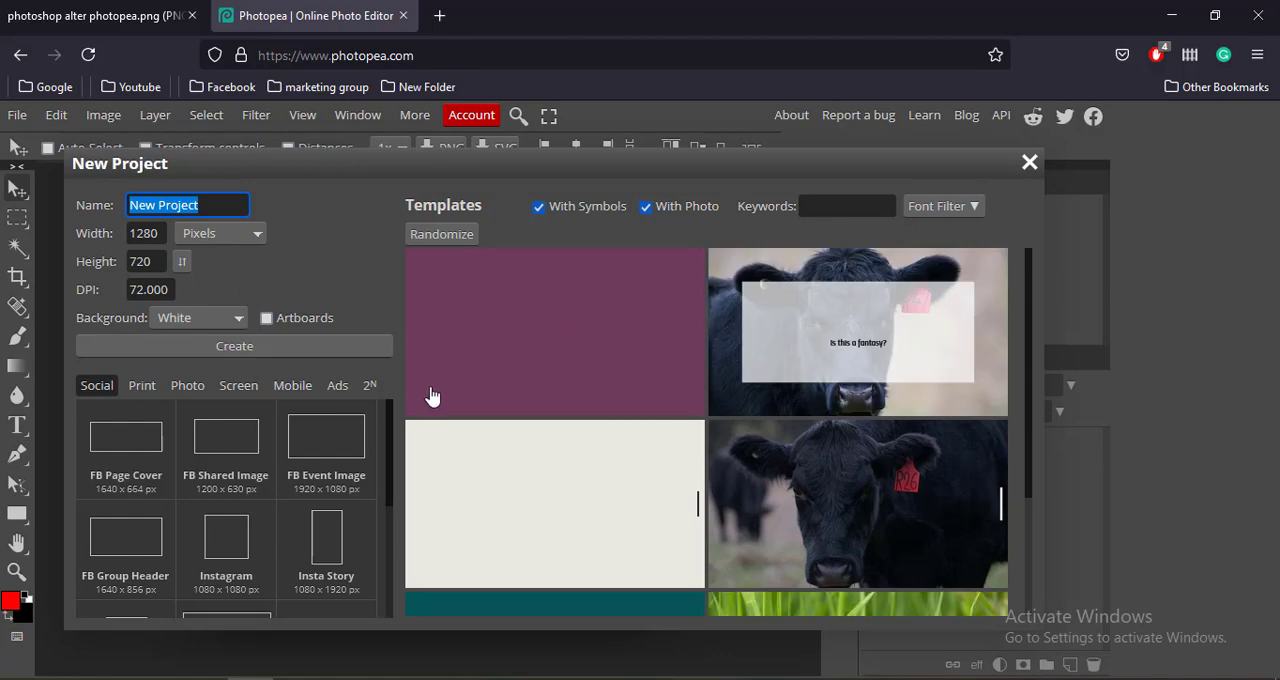
pyautogui.click(262, 346)
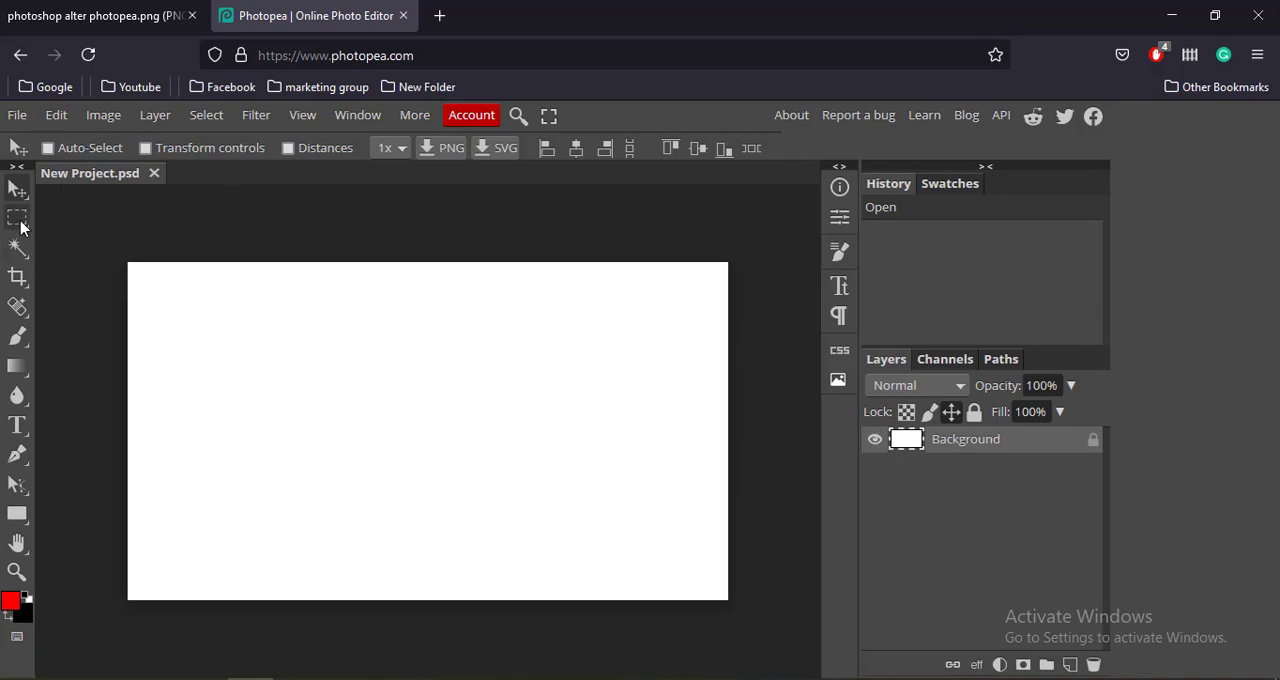
# Draw a red rectangle shape across the left-centre area of the white canvas.
pyautogui.rightClick(22, 370)
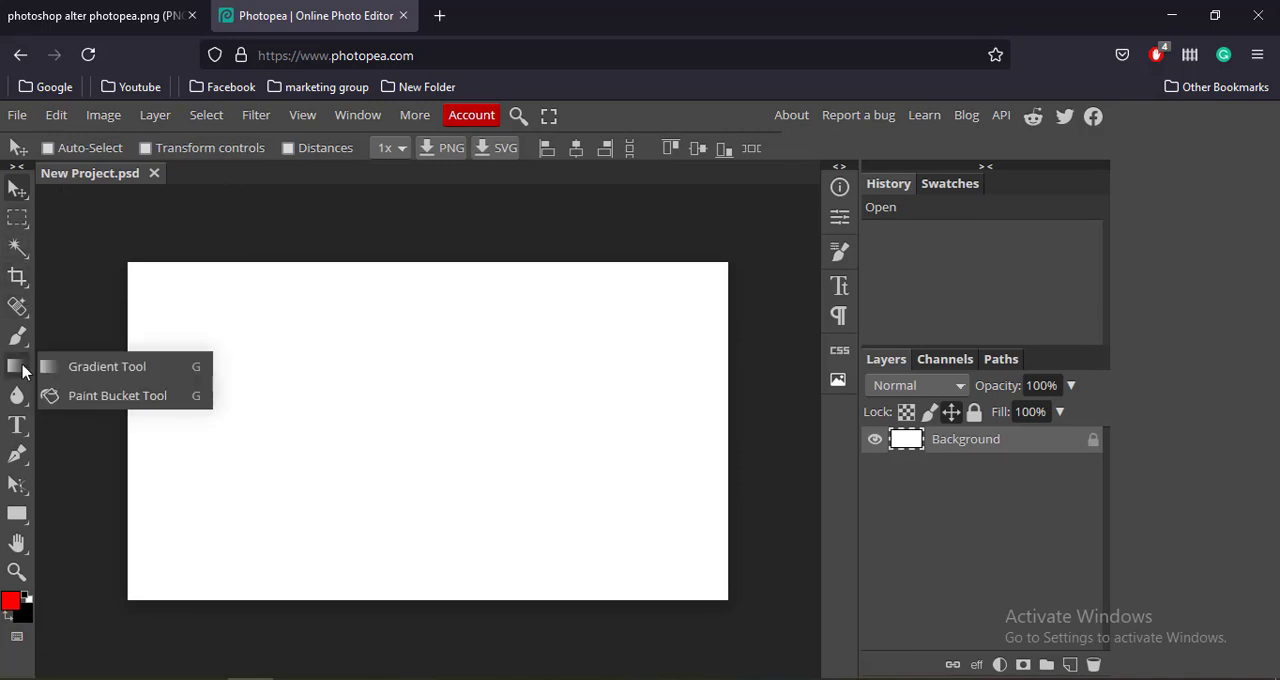
pyautogui.click(17, 513)
pyautogui.moveTo(202, 347); pyautogui.dragTo(479, 503)
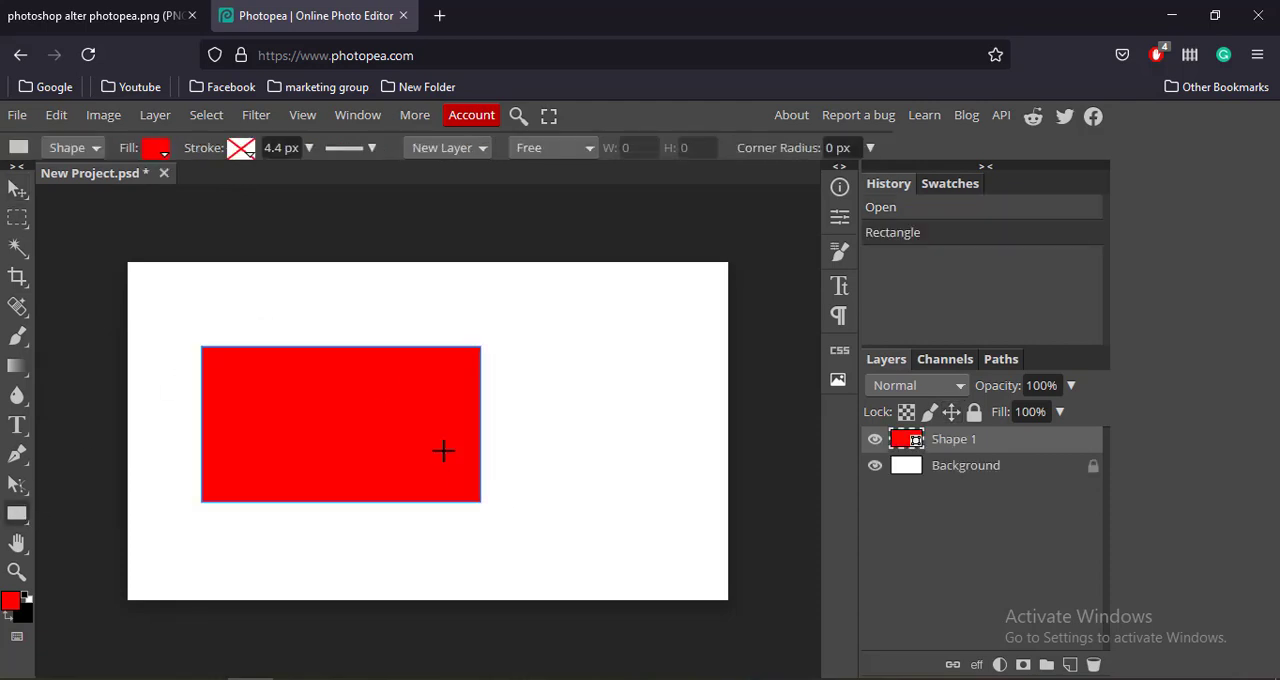
# Give the rectangle a black-to-white linear gradient fill and place a 100 px square just outside the canvas's upper-left corner.
pyautogui.click(160, 150)
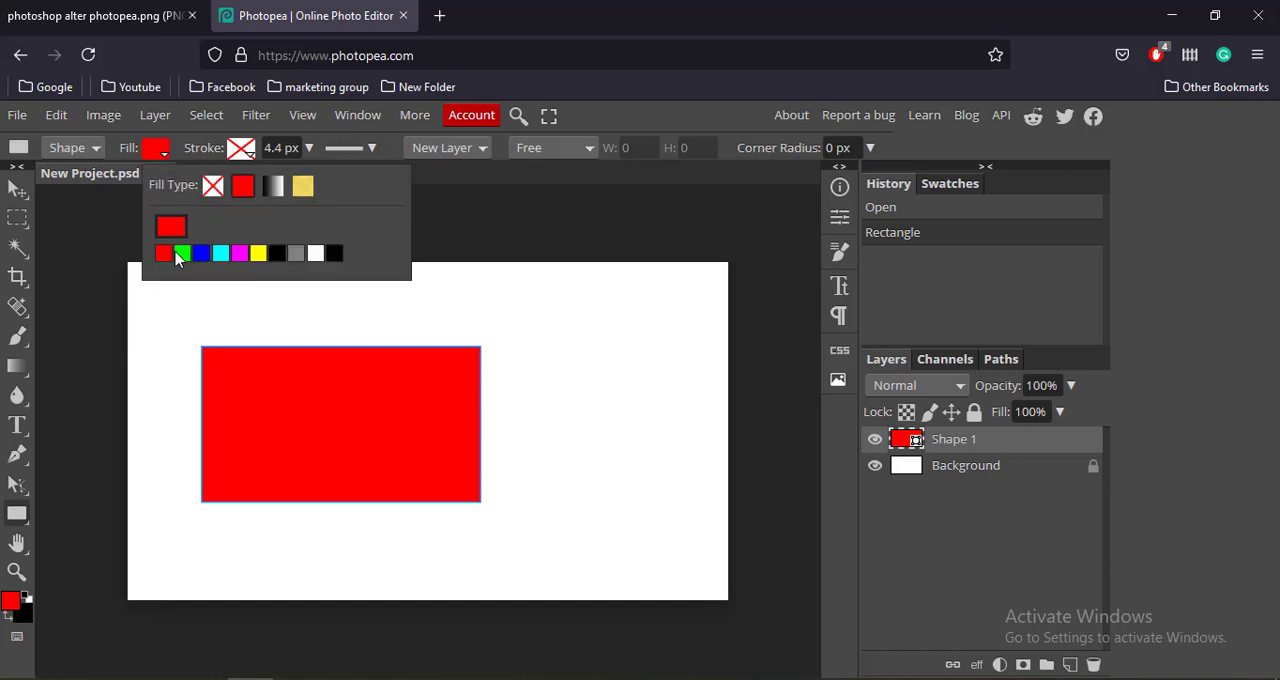
pyautogui.click(273, 190)
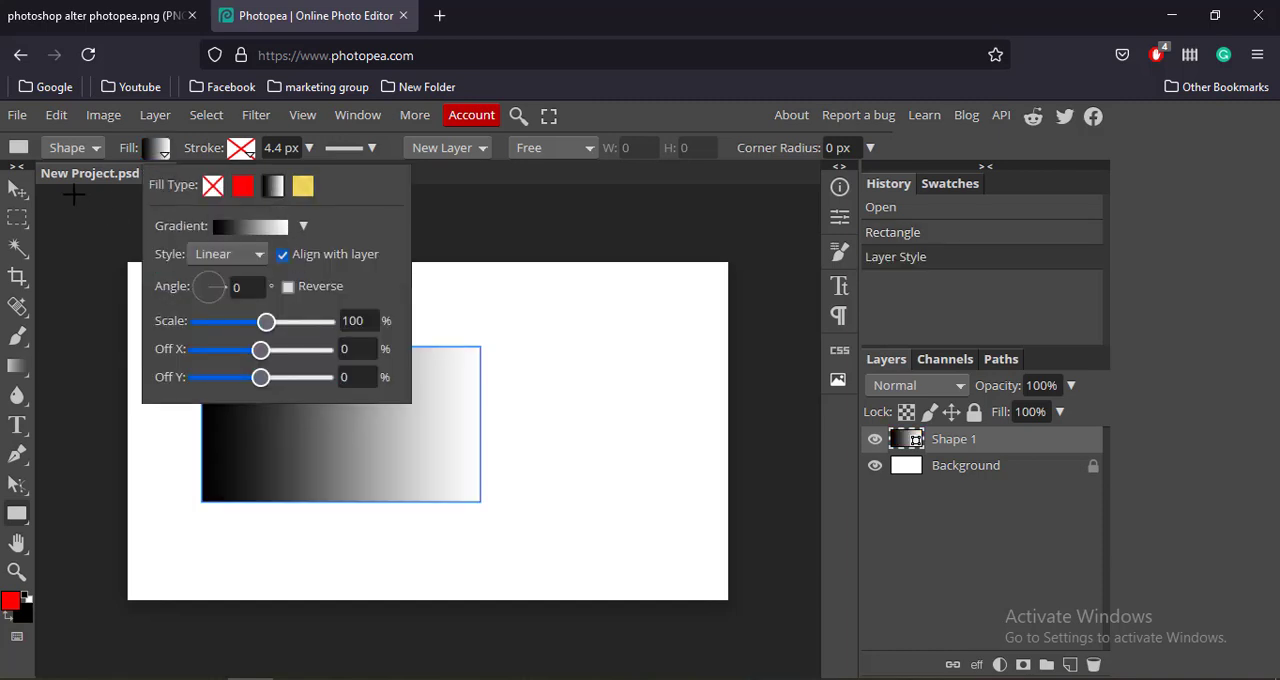
pyautogui.click(74, 206)
pyautogui.click(260, 383)
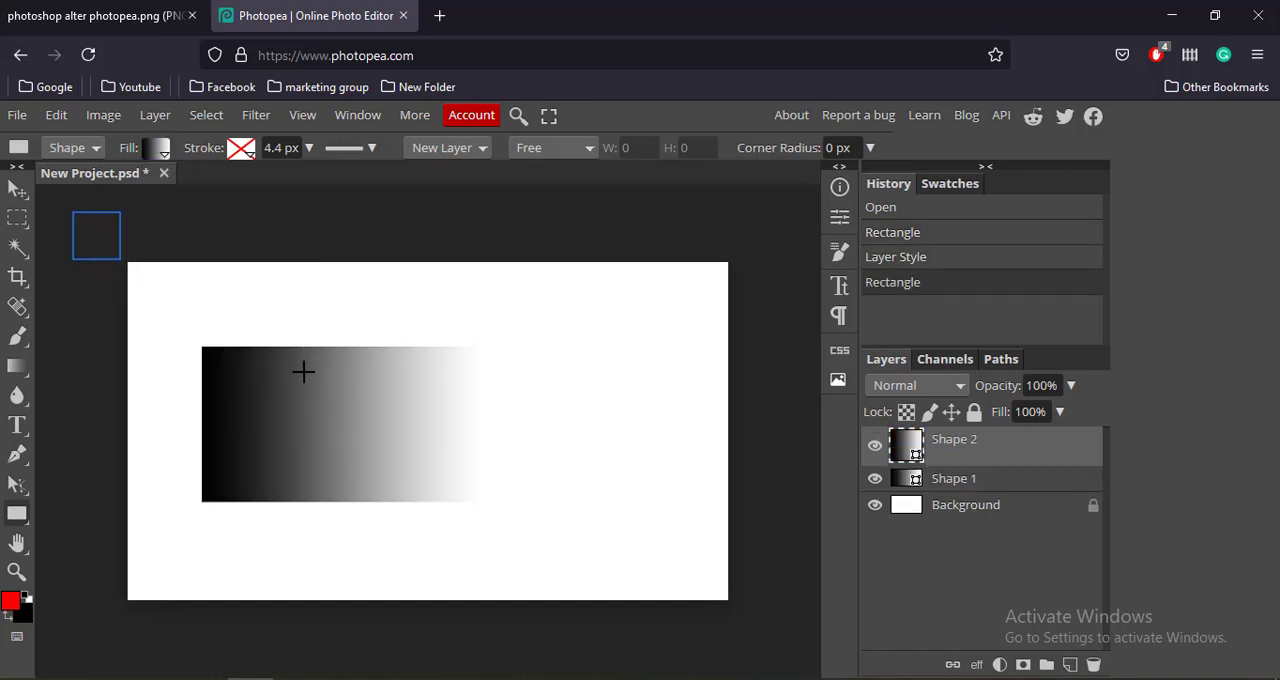
# Move the small square (Shape 2) rightward with the Move tool so it sits just above the canvas's upper edge.
pyautogui.click(17, 188)
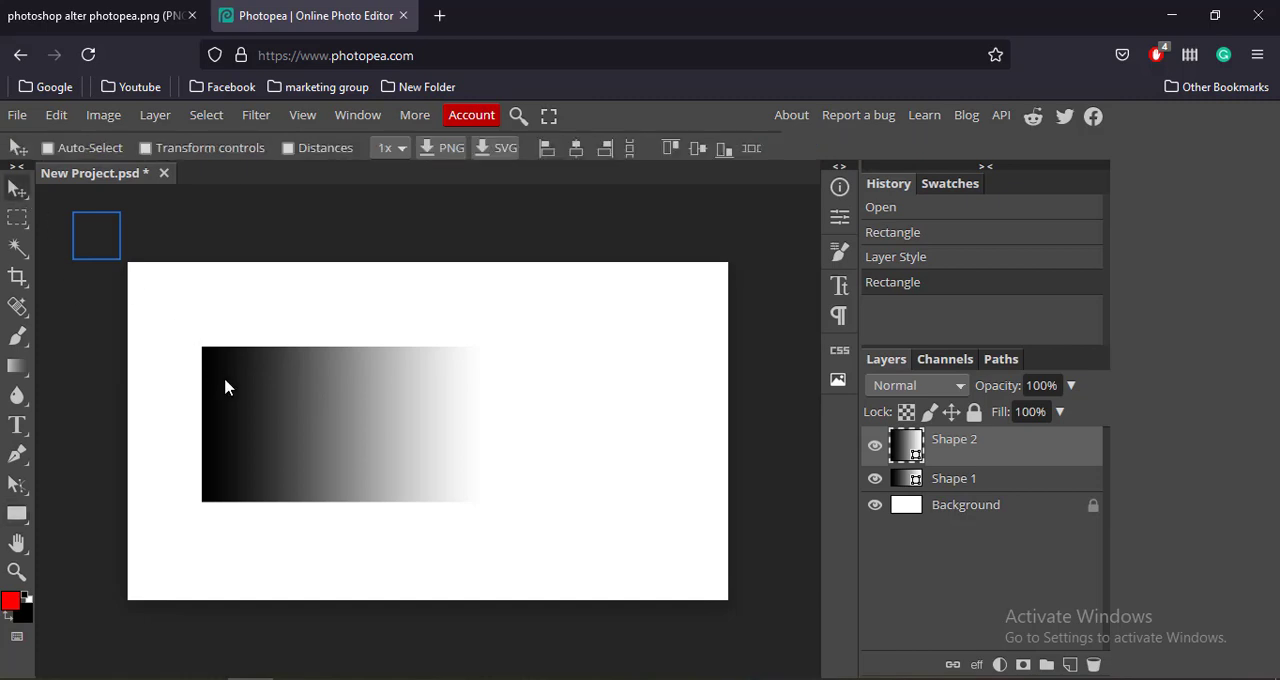
pyautogui.moveTo(226, 382); pyautogui.dragTo(275, 388)
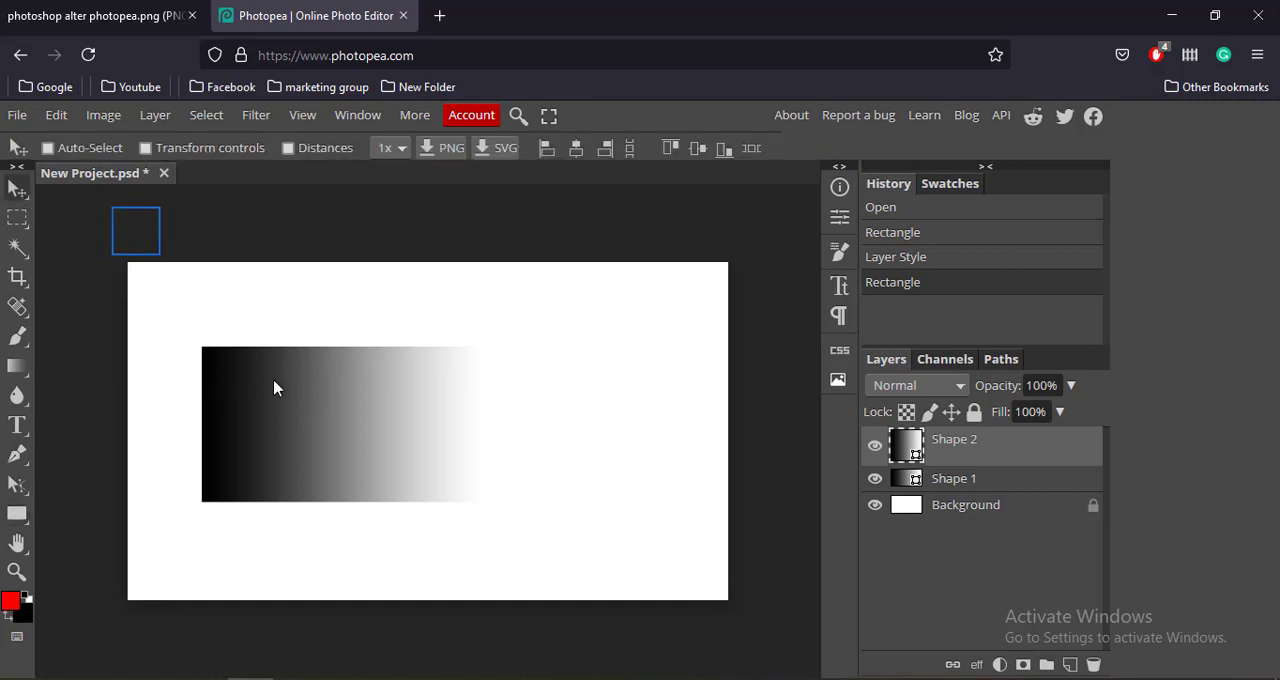
pyautogui.rightClick(22, 192)
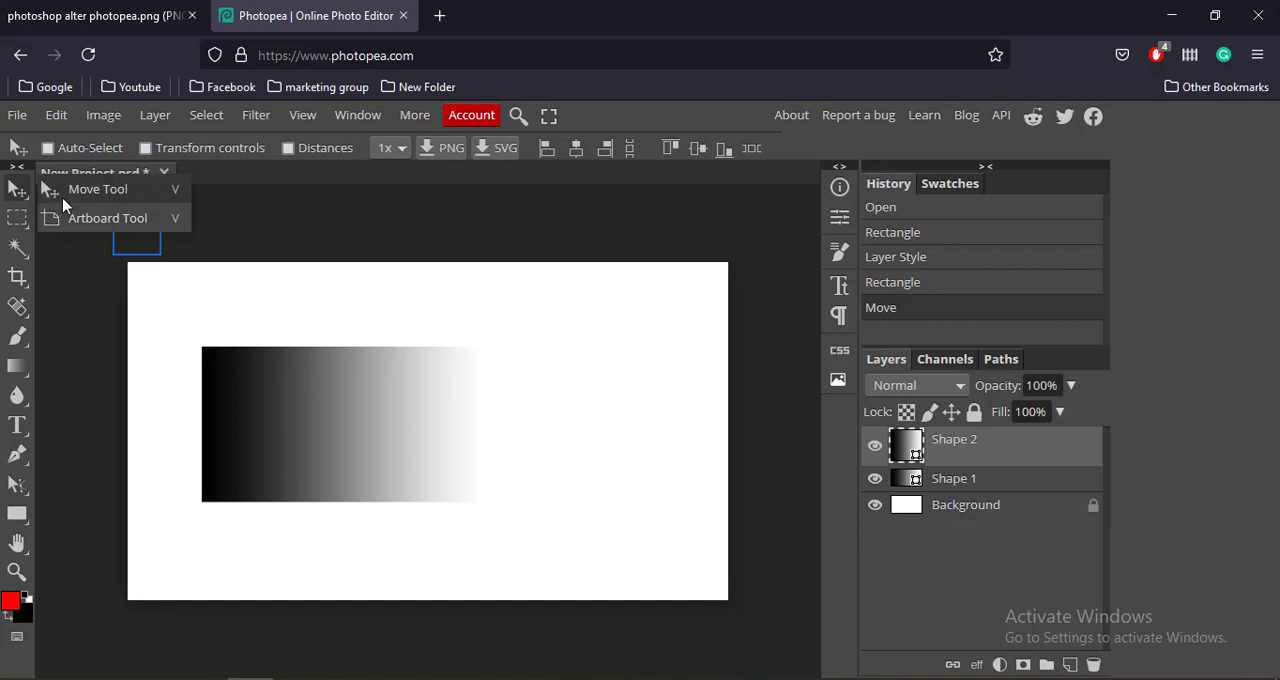
pyautogui.click(63, 198)
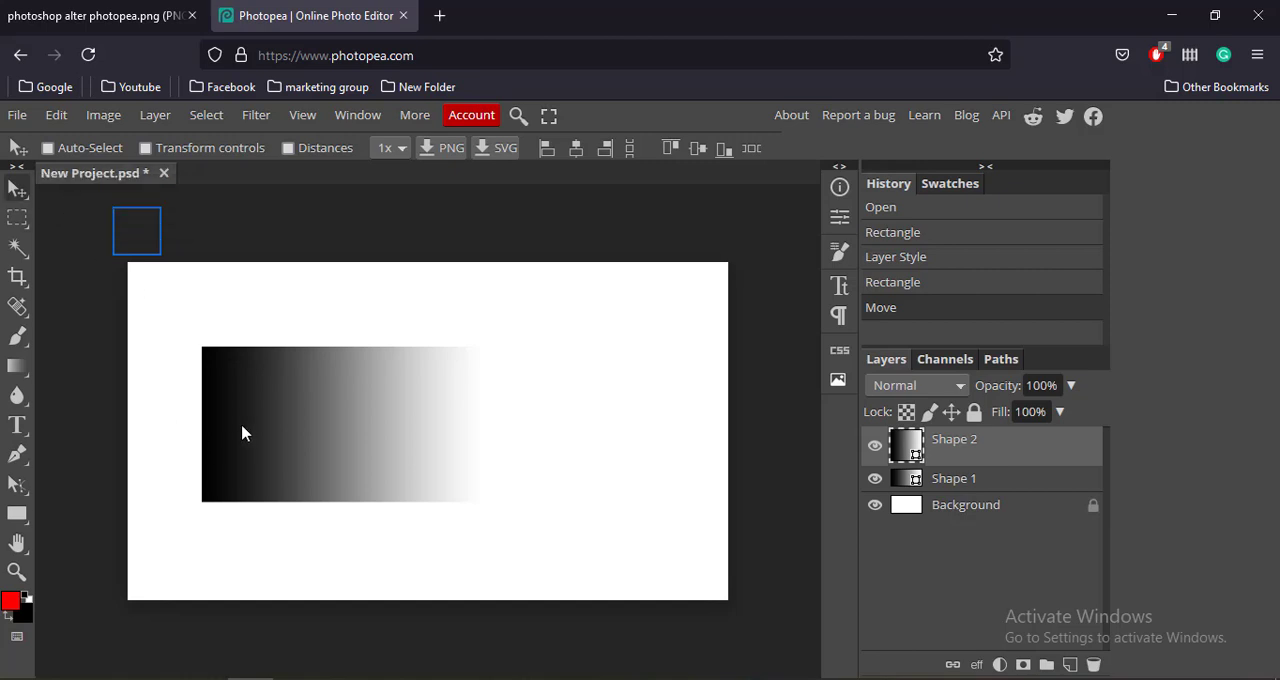
pyautogui.moveTo(243, 431); pyautogui.dragTo(489, 440)
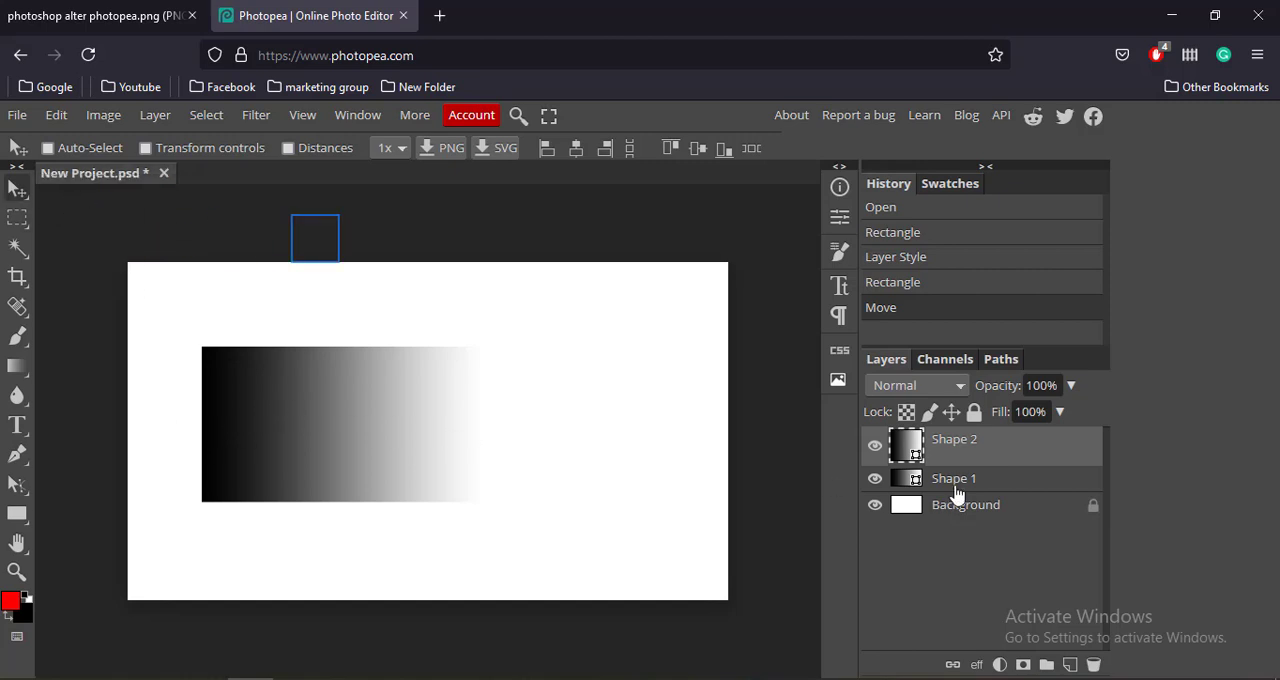
# Check what Shape 1 contains by hiding and reshowing it, and examine the generated CSS of Shape 2.
pyautogui.click(874, 479)
pyautogui.click(874, 479)
pyautogui.click(840, 350)
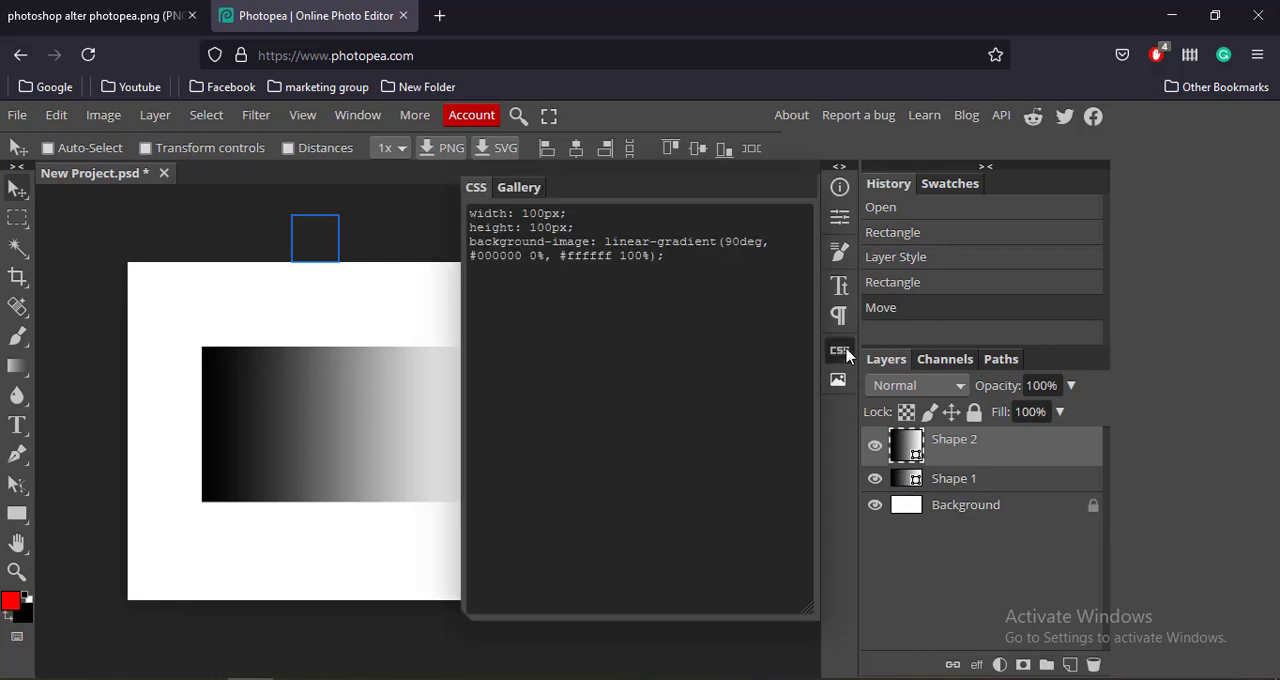
pyautogui.moveTo(469, 213); pyautogui.dragTo(666, 288)
pyautogui.click(669, 290)
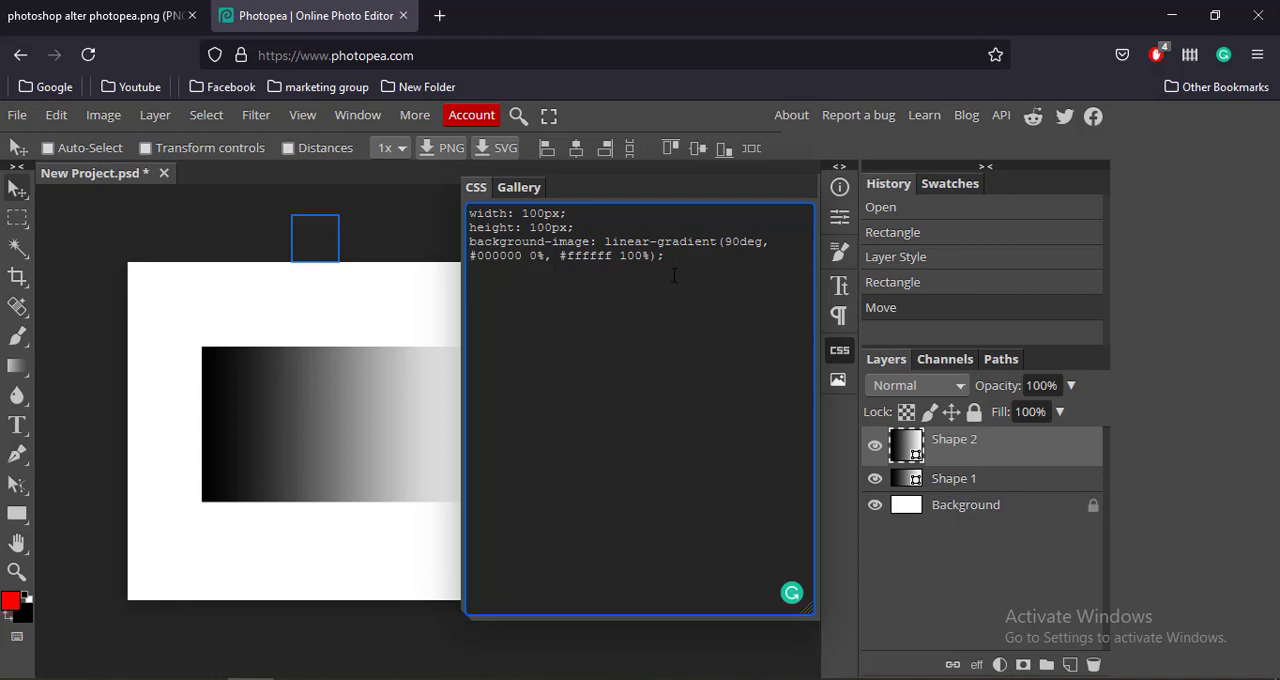
pyautogui.moveTo(643, 256); pyautogui.dragTo(674, 275)
pyautogui.tripleClick(673, 276)
pyautogui.doubleClick(671, 278)
pyautogui.click(677, 268)
pyautogui.doubleClick(679, 266)
pyautogui.click(679, 266)
pyautogui.tripleClick(648, 256)
pyautogui.click(588, 234)
pyautogui.tripleClick(588, 230)
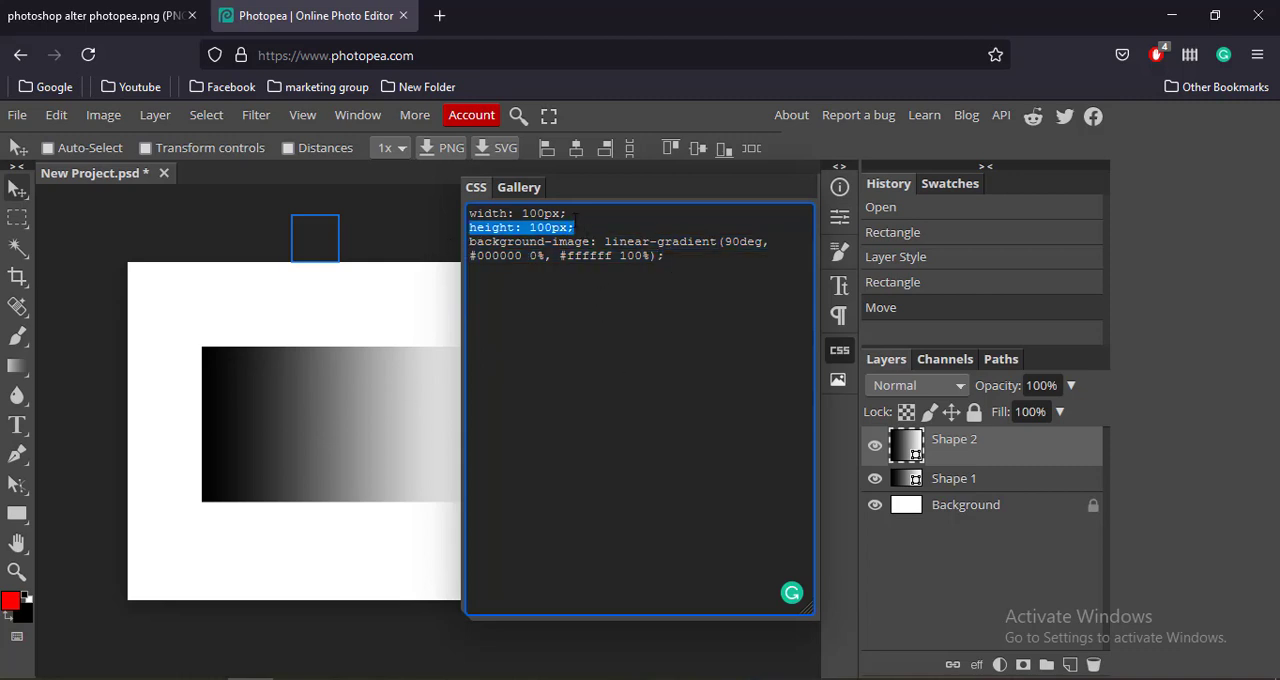
pyautogui.moveTo(560, 214); pyautogui.dragTo(571, 214)
pyautogui.click(842, 352)
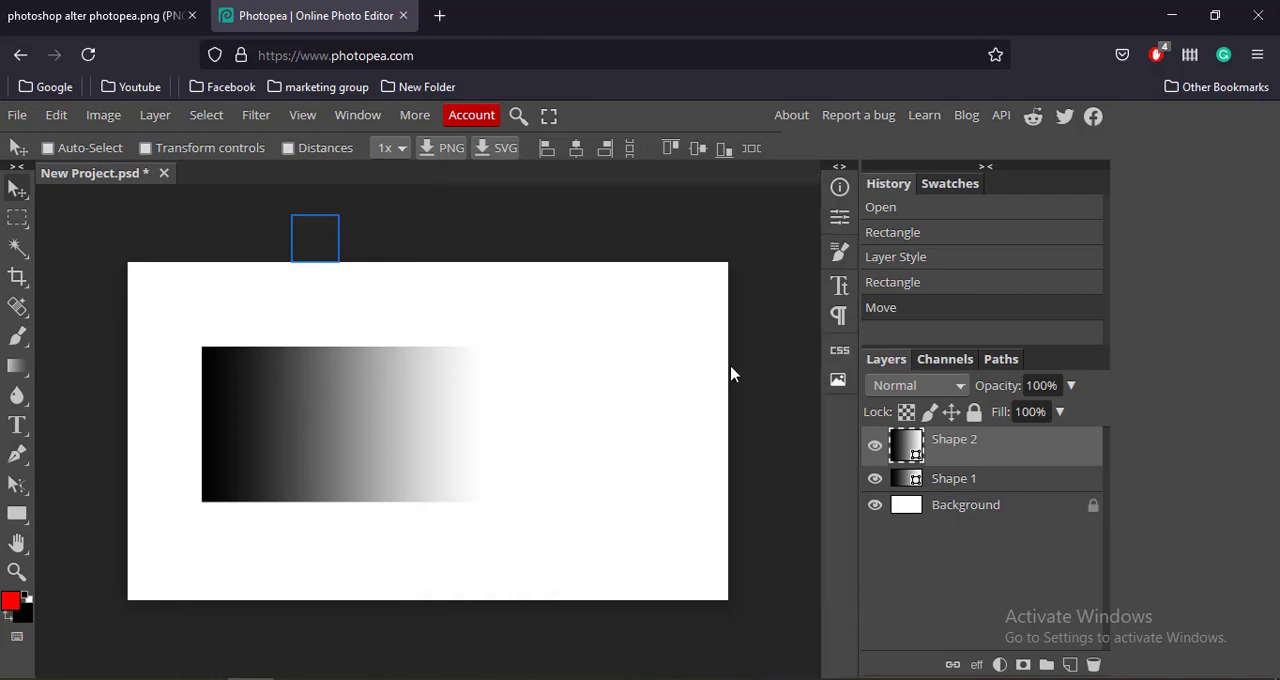
# Shift the small square slightly up and rightward, and crop away roughly the right half of the canvas.
pyautogui.moveTo(303, 427); pyautogui.dragTo(388, 401)
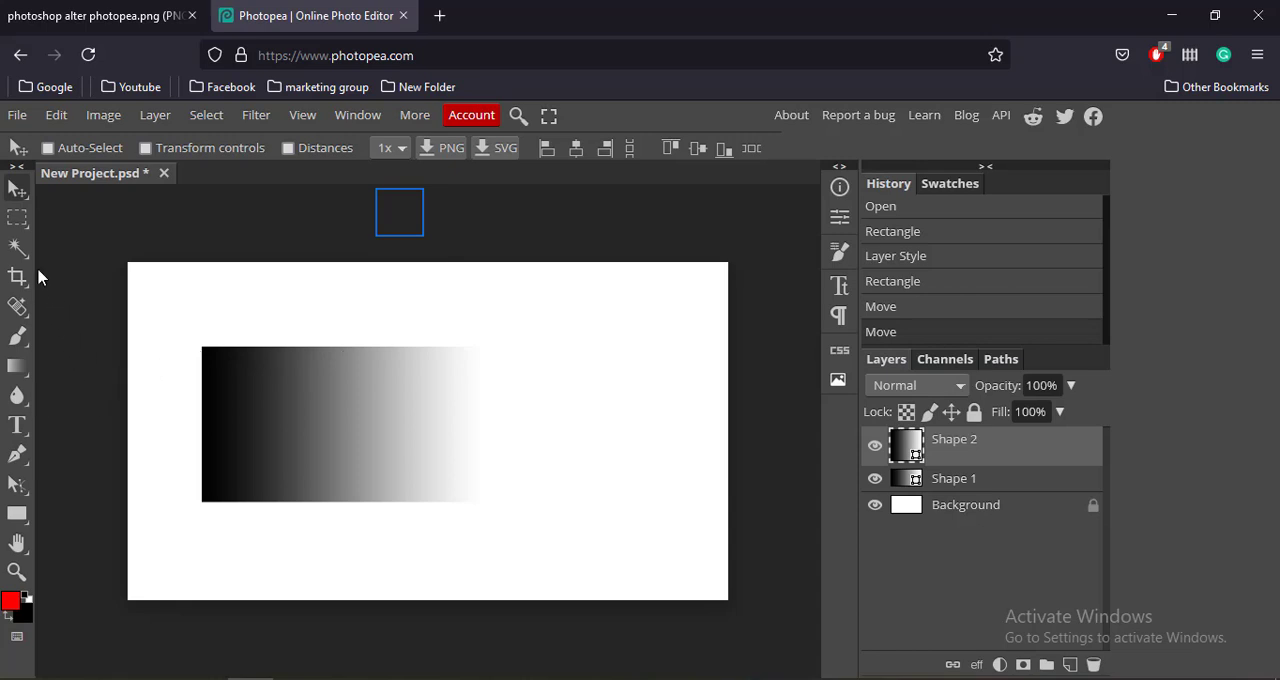
pyautogui.rightClick(18, 248)
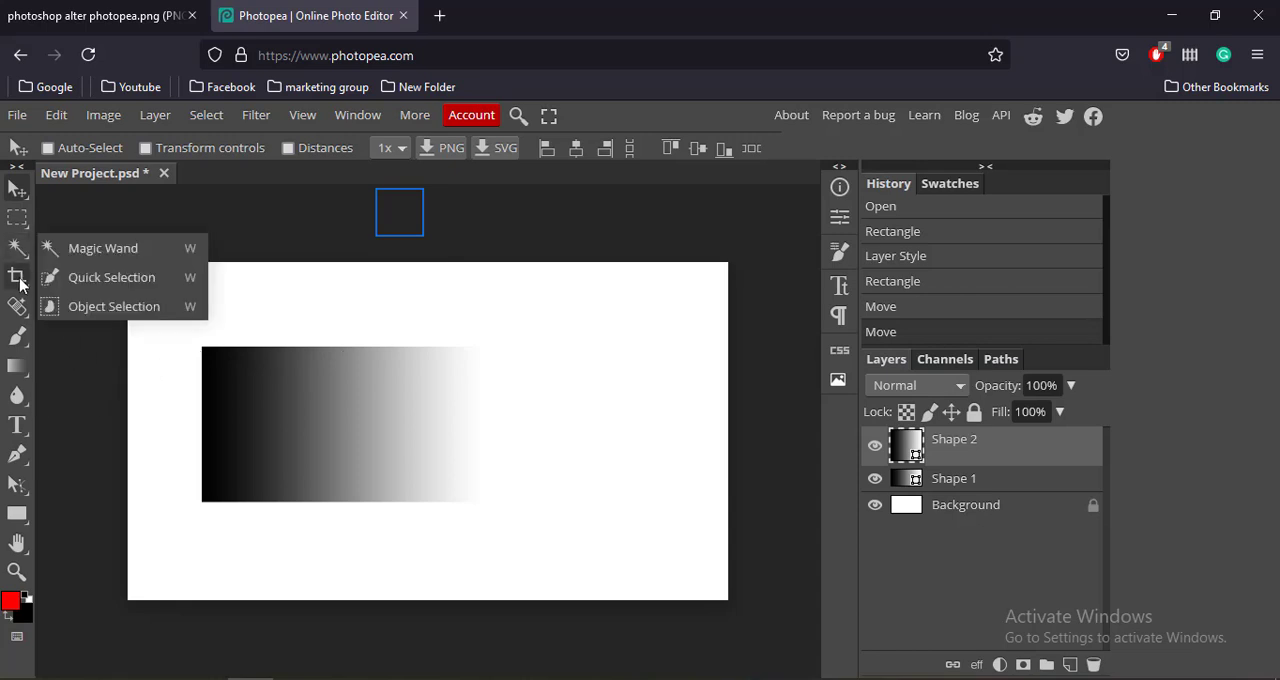
pyautogui.rightClick(19, 281)
pyautogui.click(152, 321)
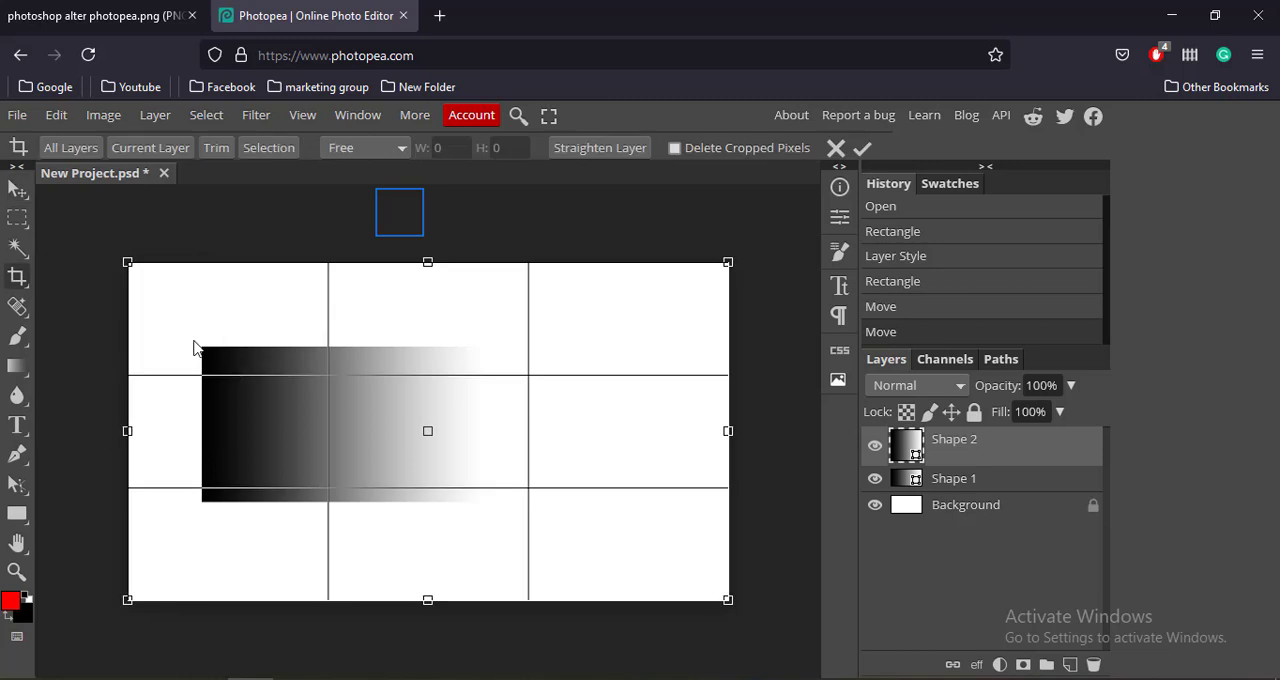
pyautogui.moveTo(727, 431); pyautogui.dragTo(417, 434)
pyautogui.press('Return')
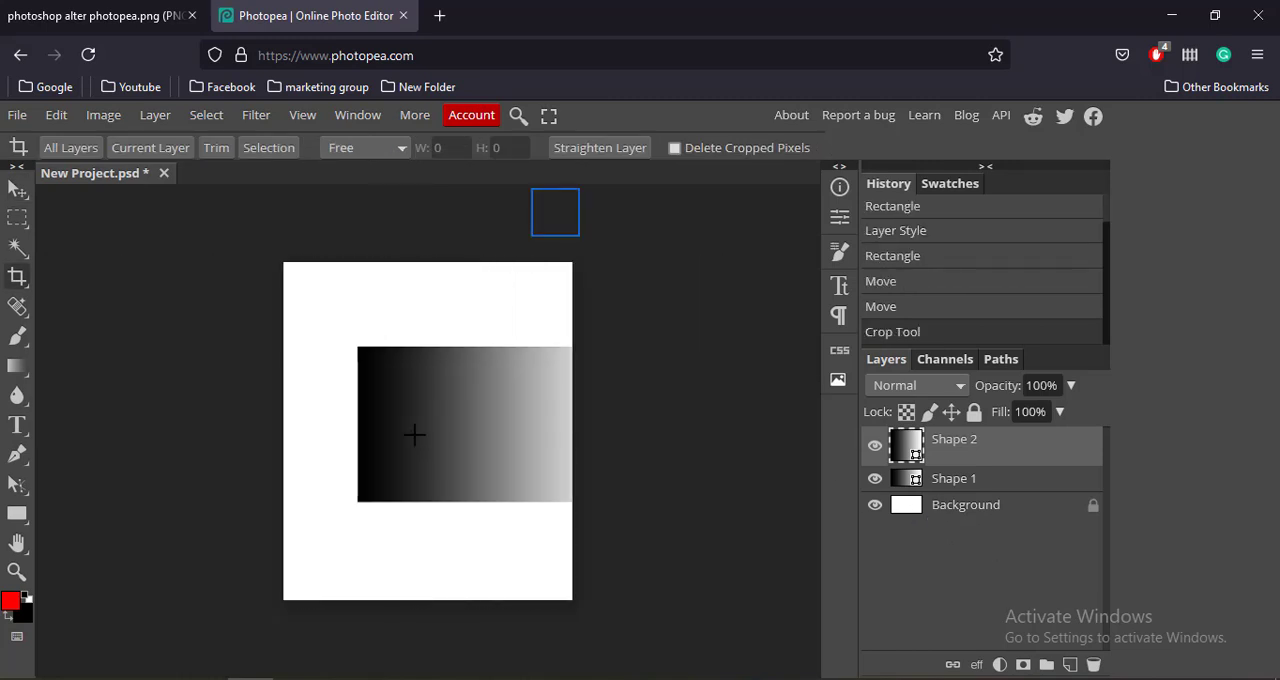
# Examine the variants in the healing, gradient, crop, selection, shape and hand tool groups, and try panning with the Hand Tool.
pyautogui.click(17, 189)
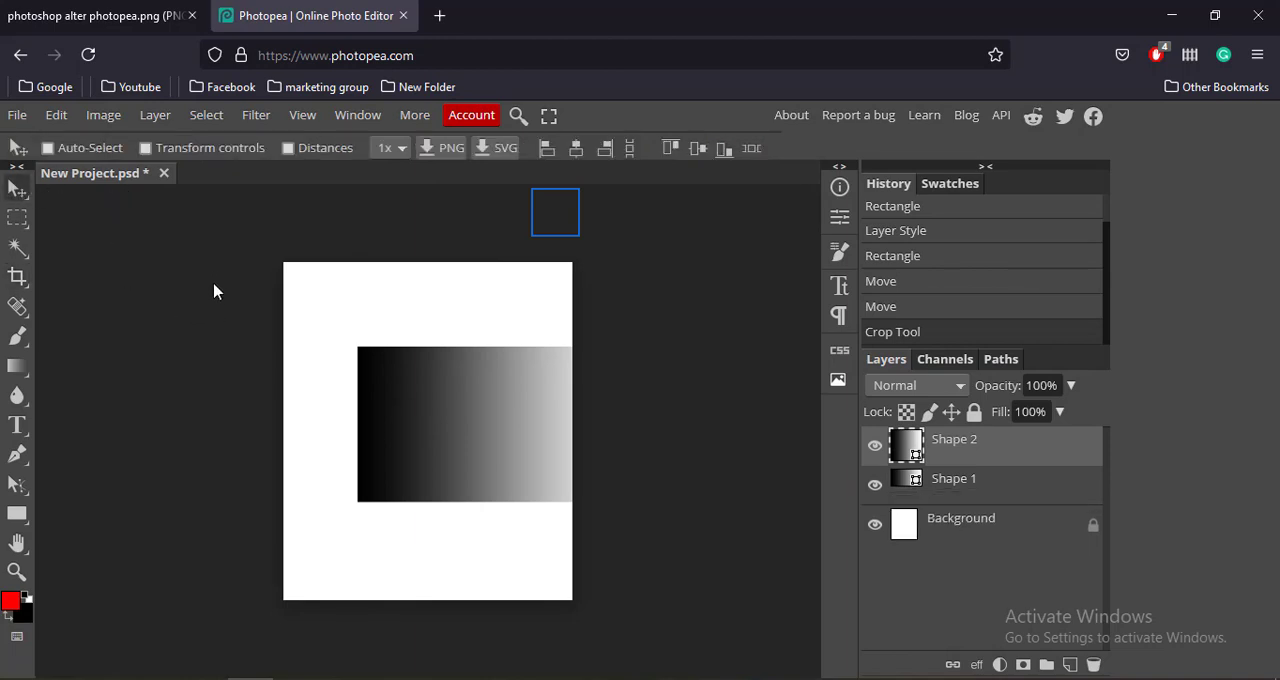
pyautogui.rightClick(21, 314)
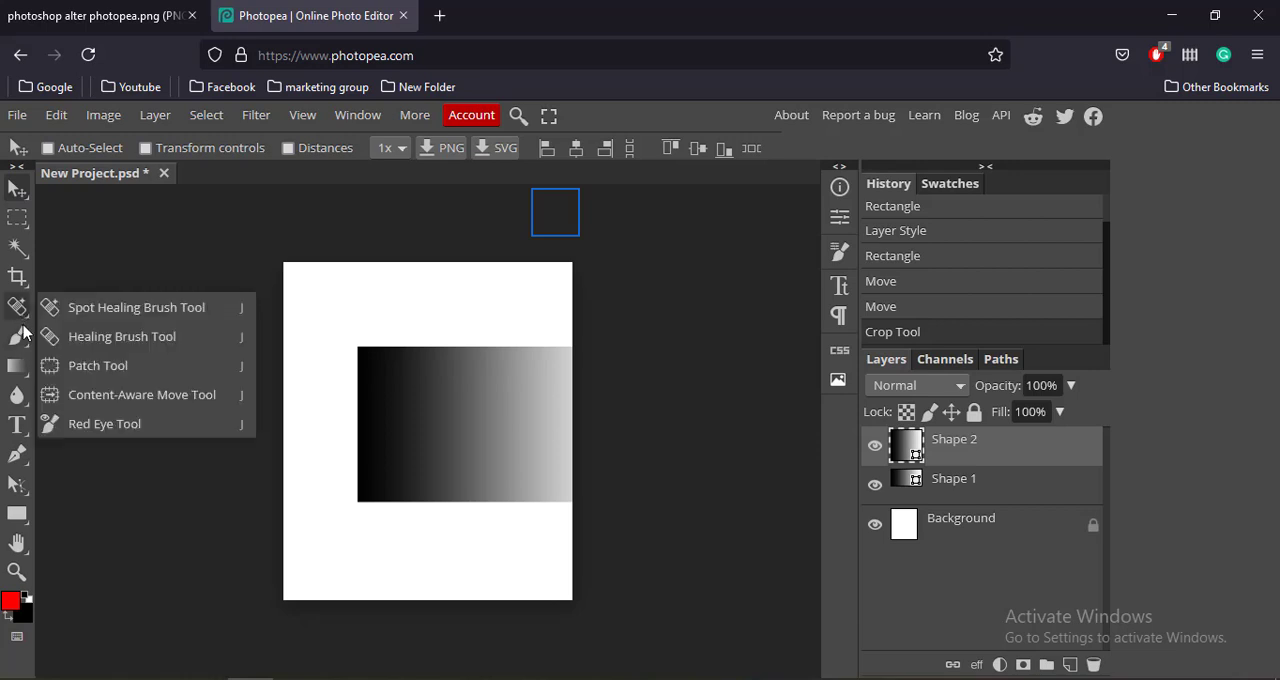
pyautogui.moveTo(18, 378)
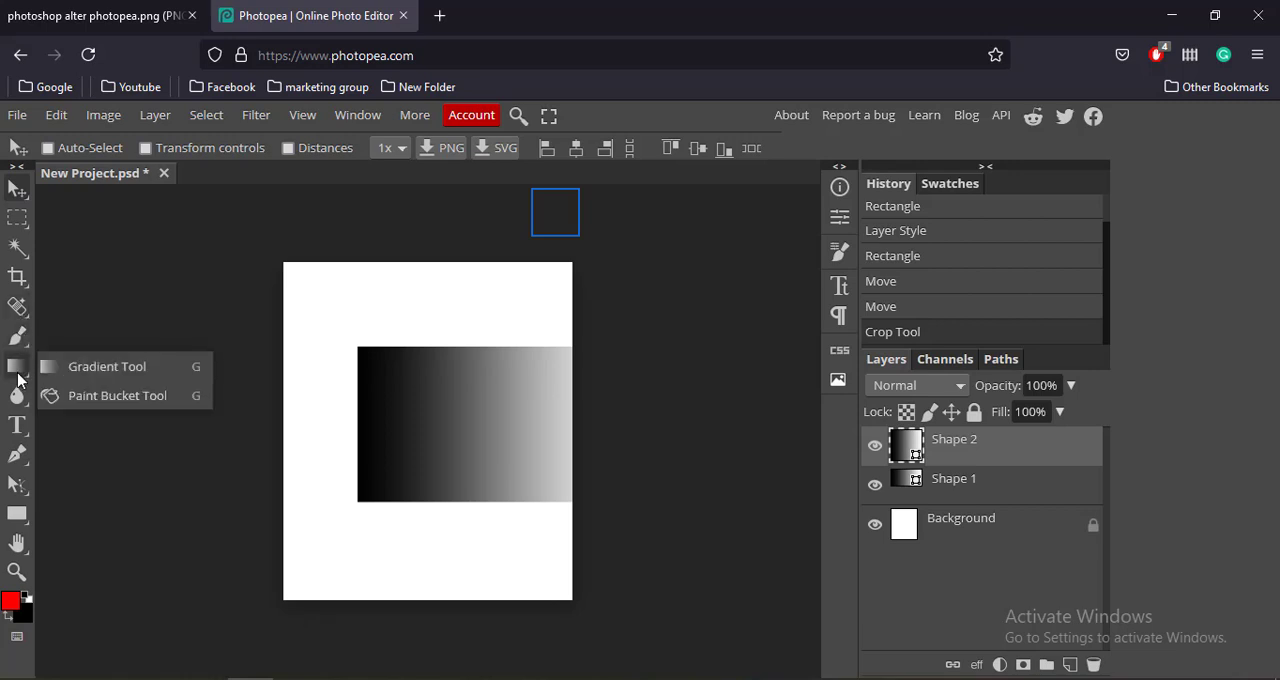
pyautogui.moveTo(18, 421)
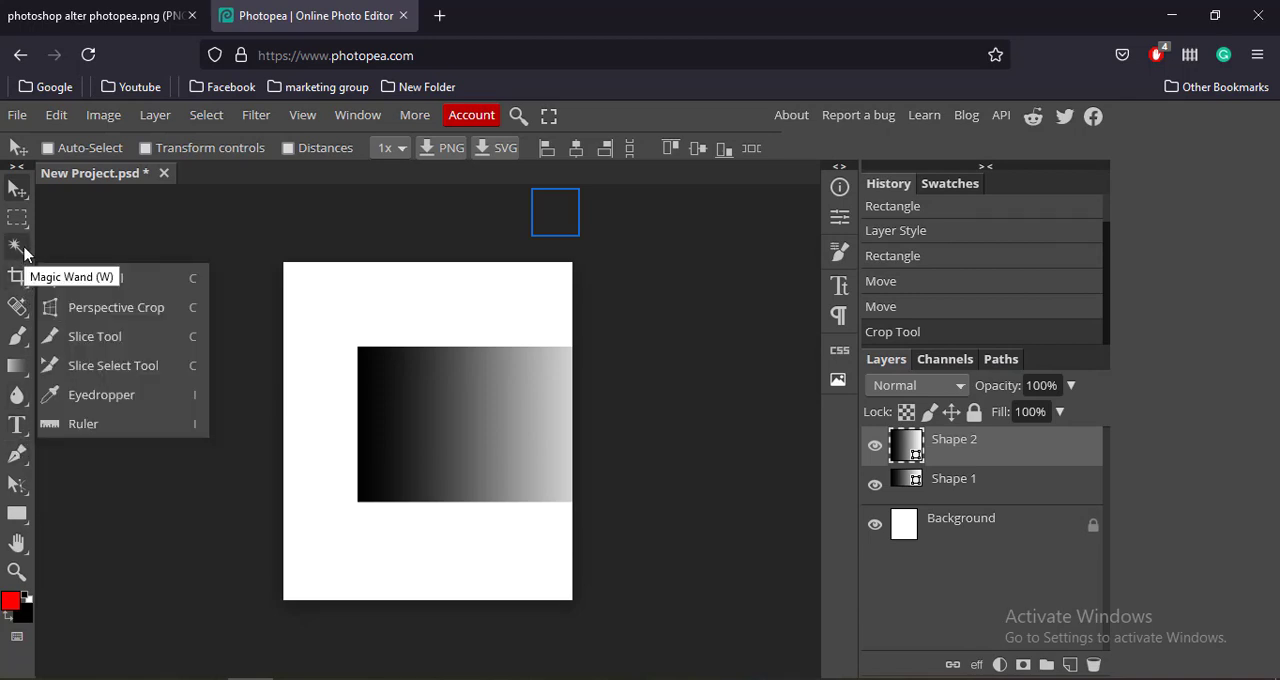
pyautogui.moveTo(24, 253)
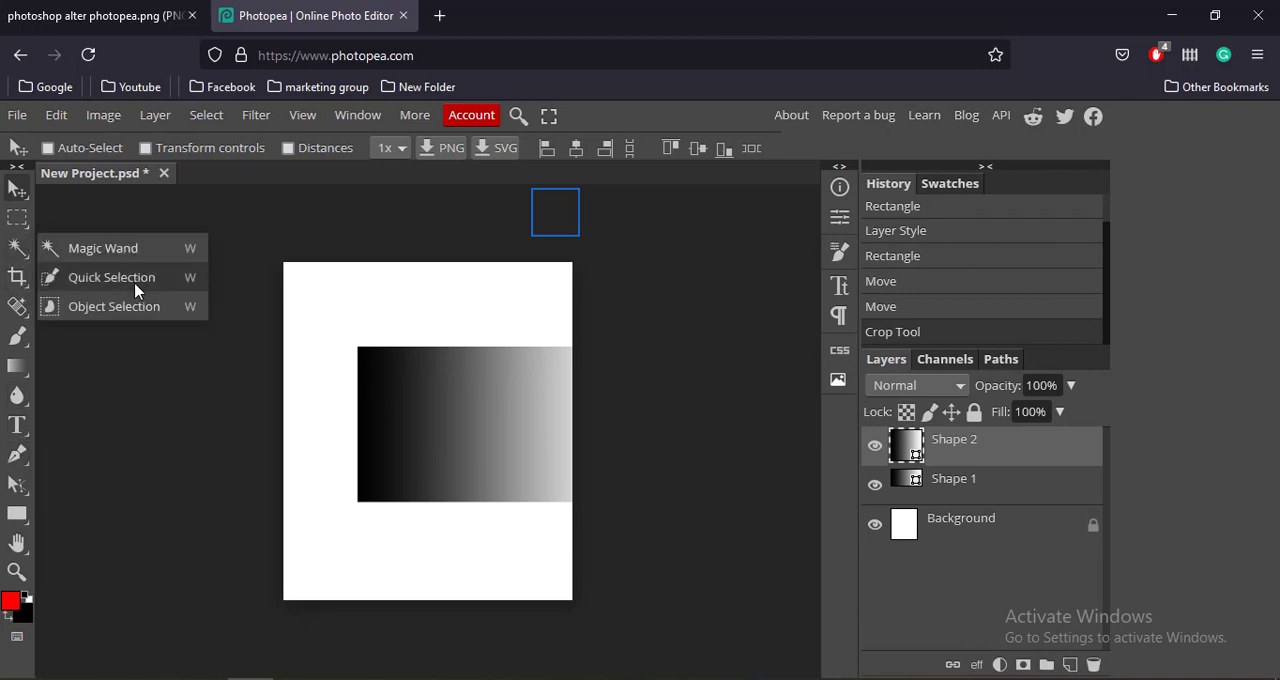
pyautogui.moveTo(22, 218)
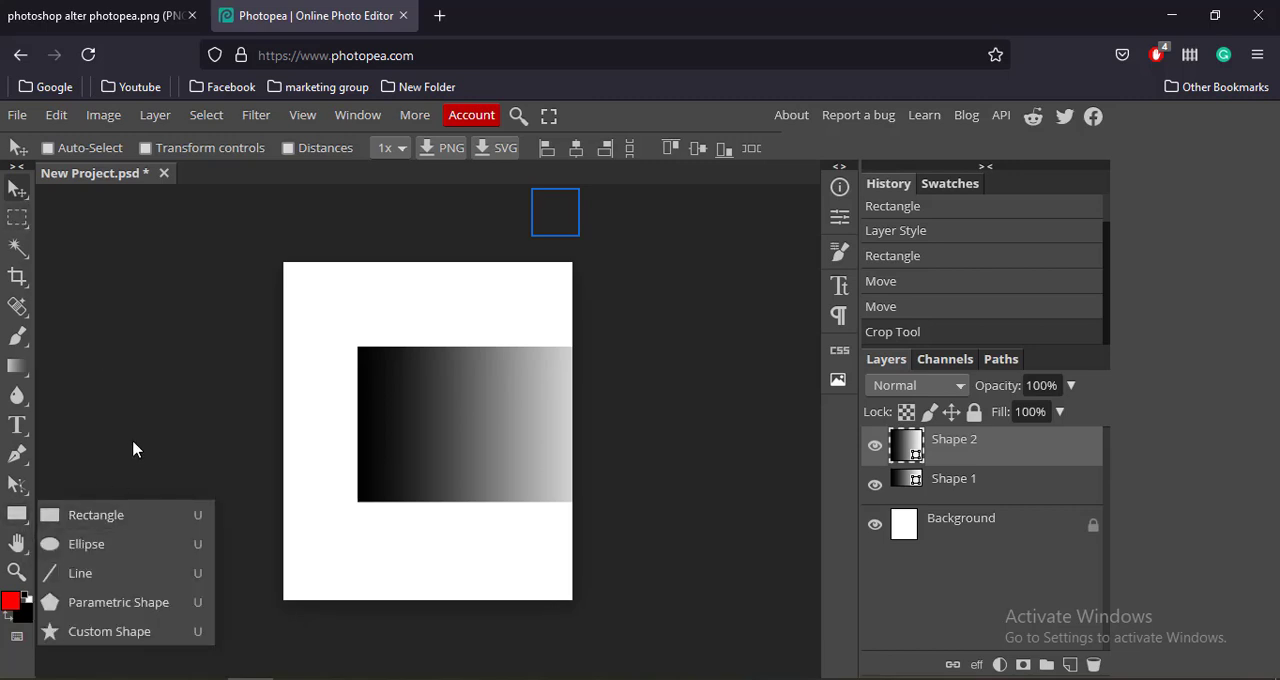
pyautogui.moveTo(17, 545)
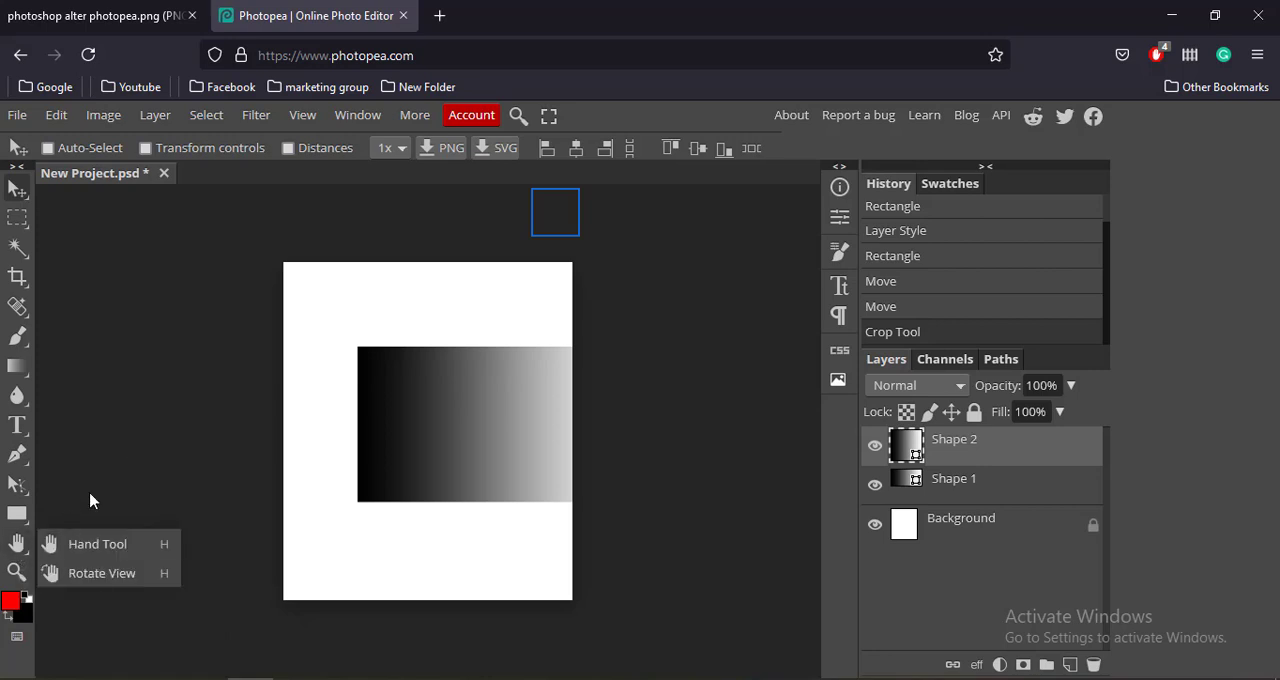
pyautogui.click(78, 543)
pyautogui.moveTo(394, 426)
pyautogui.mouseDown()
pyautogui.moveTo(271, 460)
pyautogui.moveTo(480, 451)
pyautogui.moveTo(474, 508)
pyautogui.moveTo(520, 449)
pyautogui.moveTo(457, 386)
pyautogui.moveTo(386, 411)
pyautogui.mouseUp()
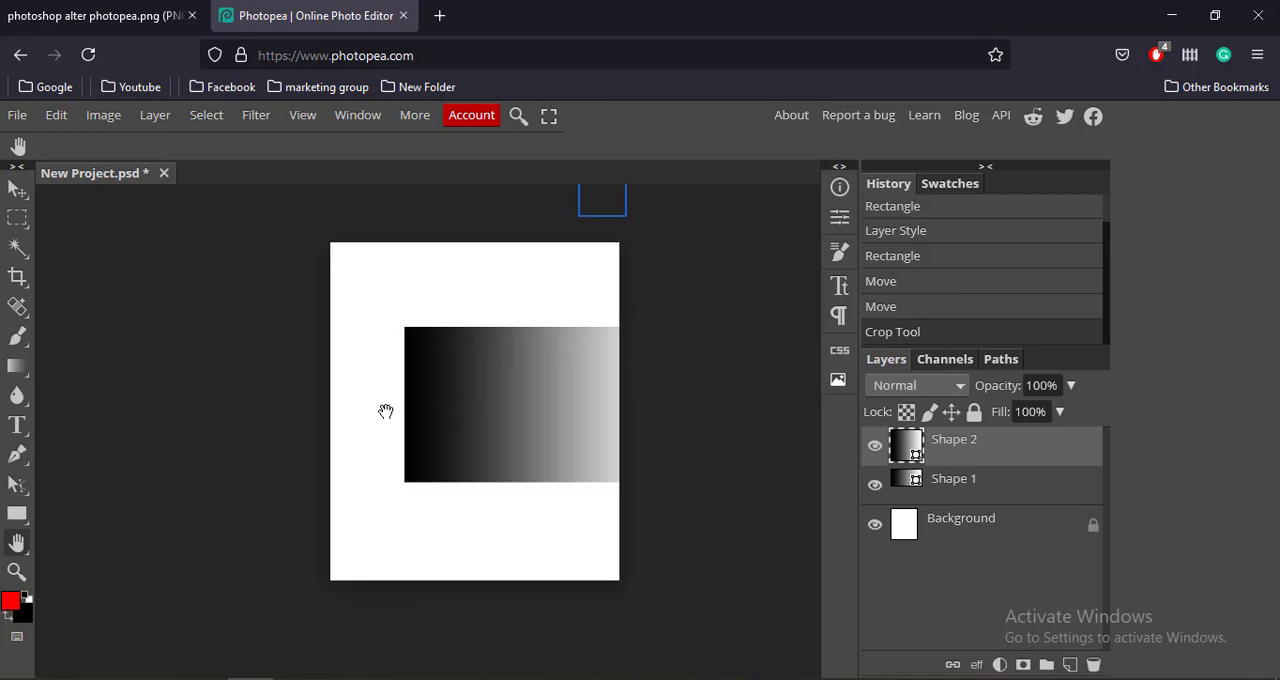
# Set the canvas width to 1000 pixels with the centre anchor.
pyautogui.click(102, 117)
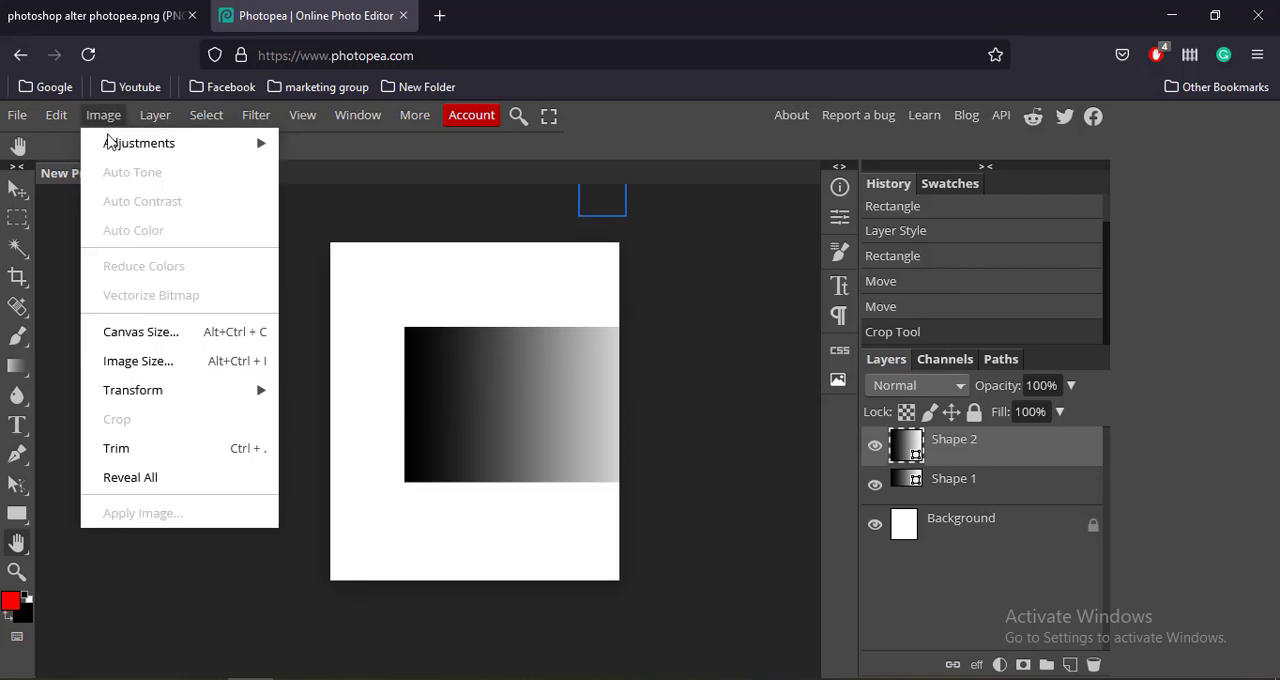
pyautogui.click(158, 334)
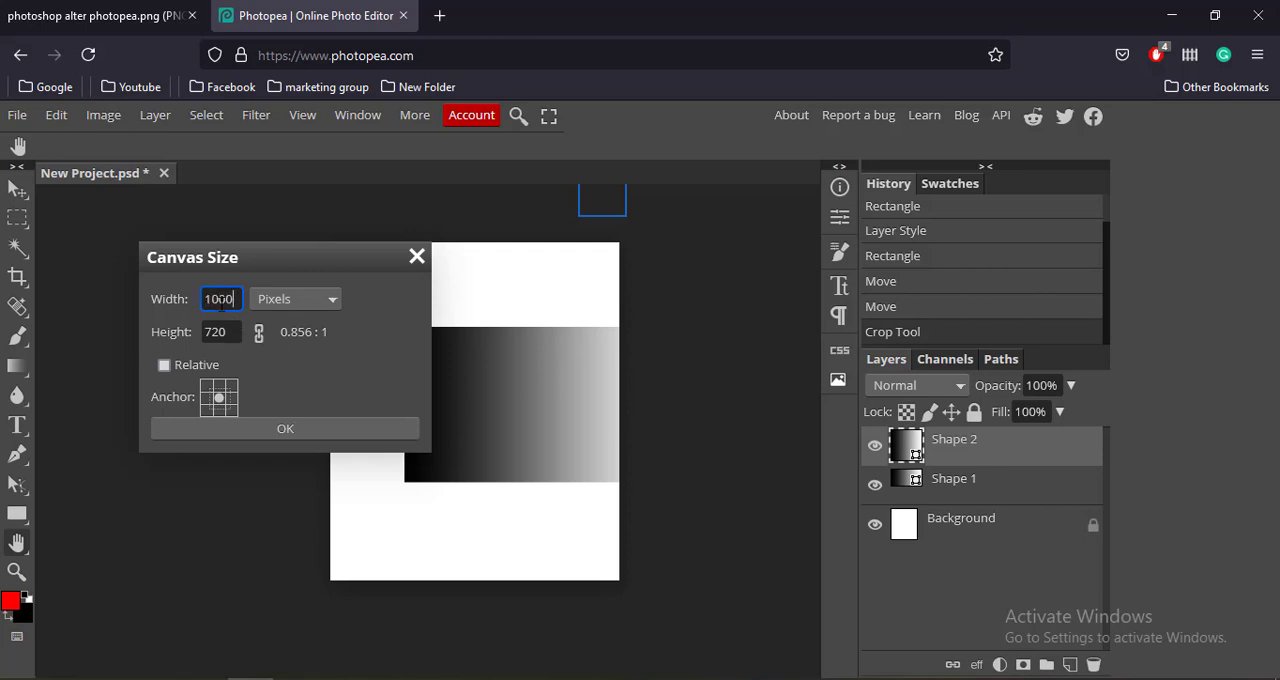
pyautogui.click(291, 439)
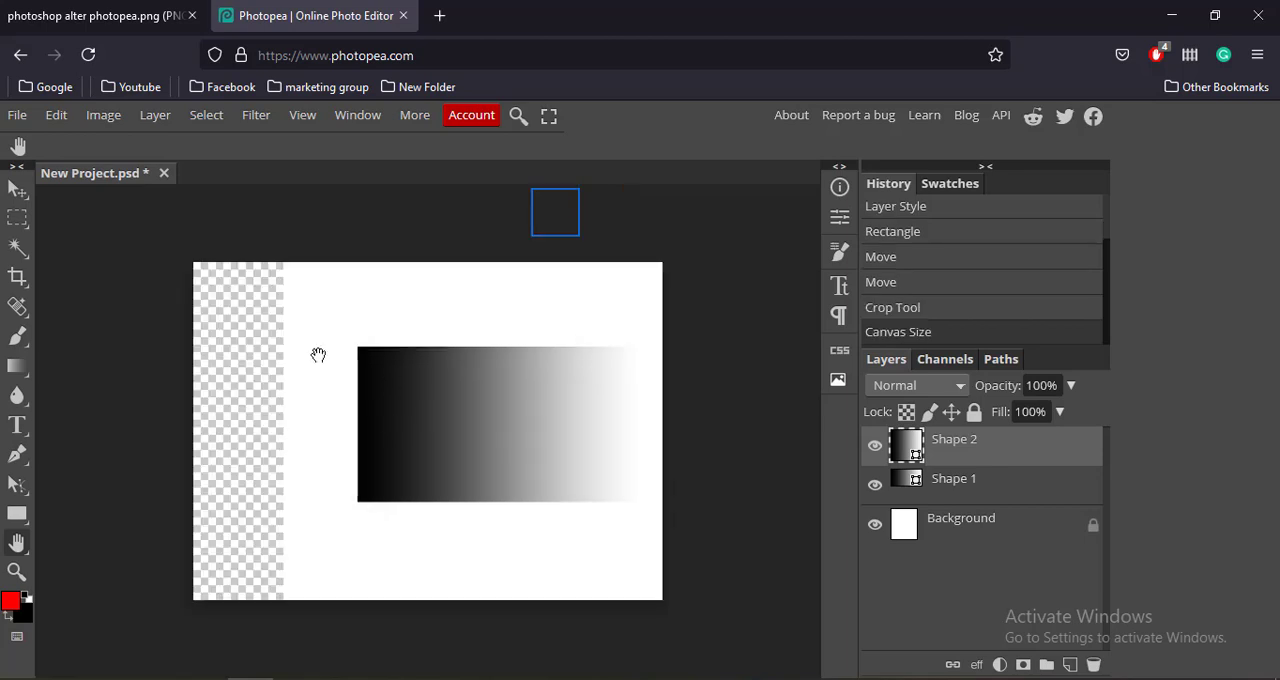
pyautogui.moveTo(318, 355); pyautogui.dragTo(549, 400)
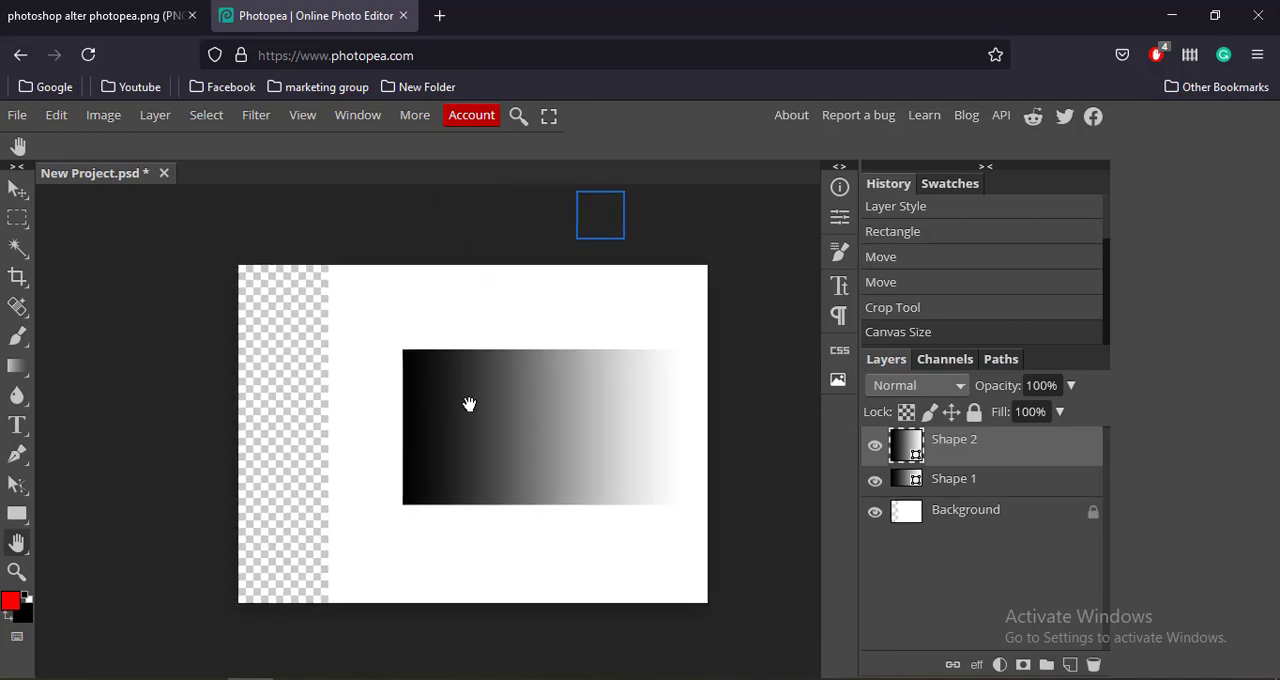
# Examine the crop and selection tool variants, the filter categories such as Distort and Render, and the list of available panels.
pyautogui.rightClick(19, 281)
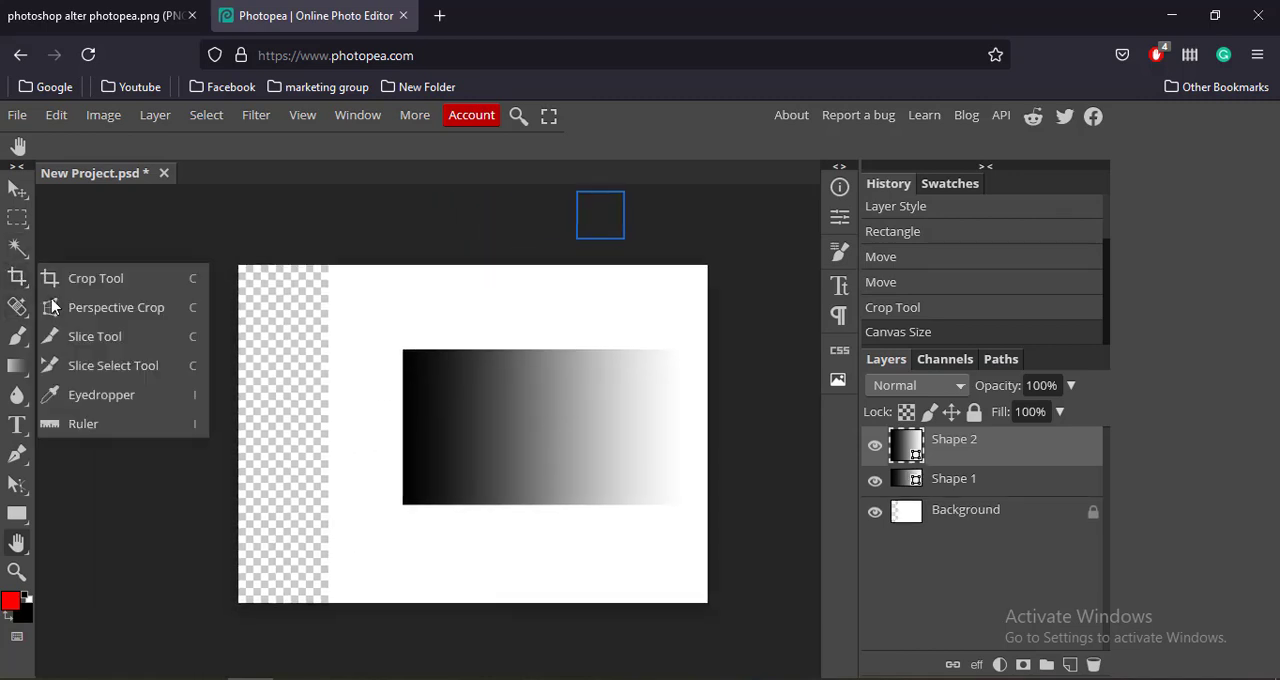
pyautogui.rightClick(15, 226)
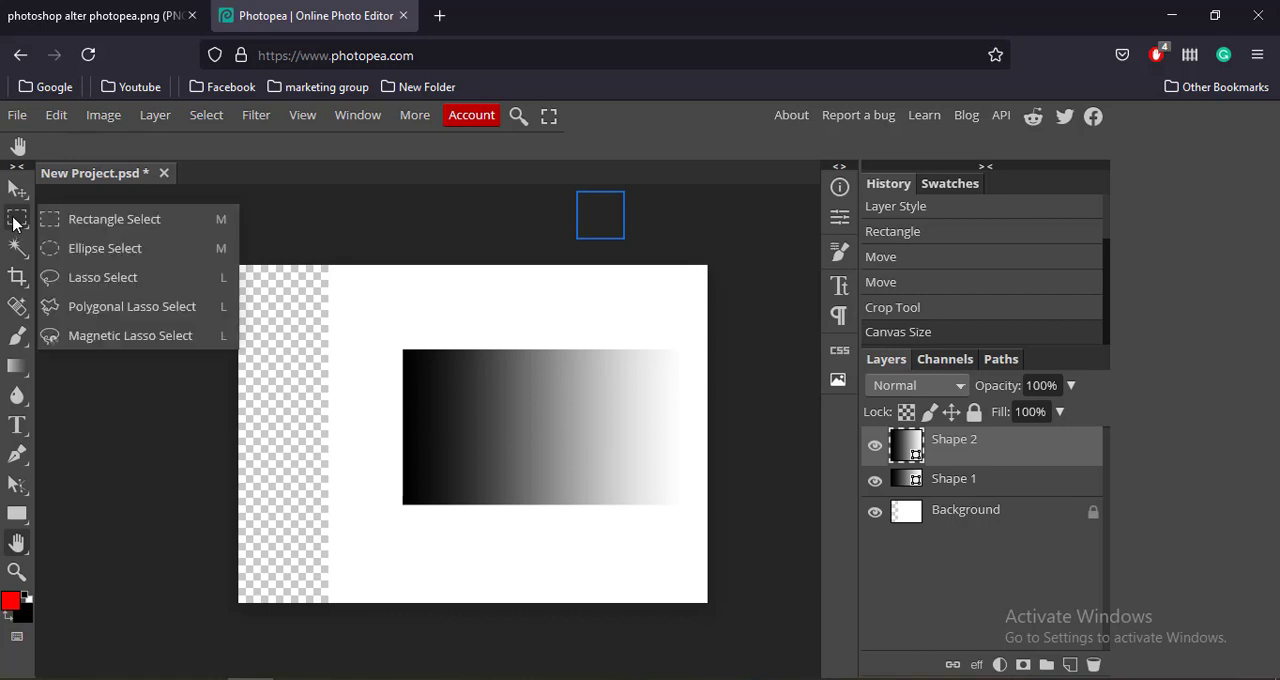
pyautogui.click(262, 118)
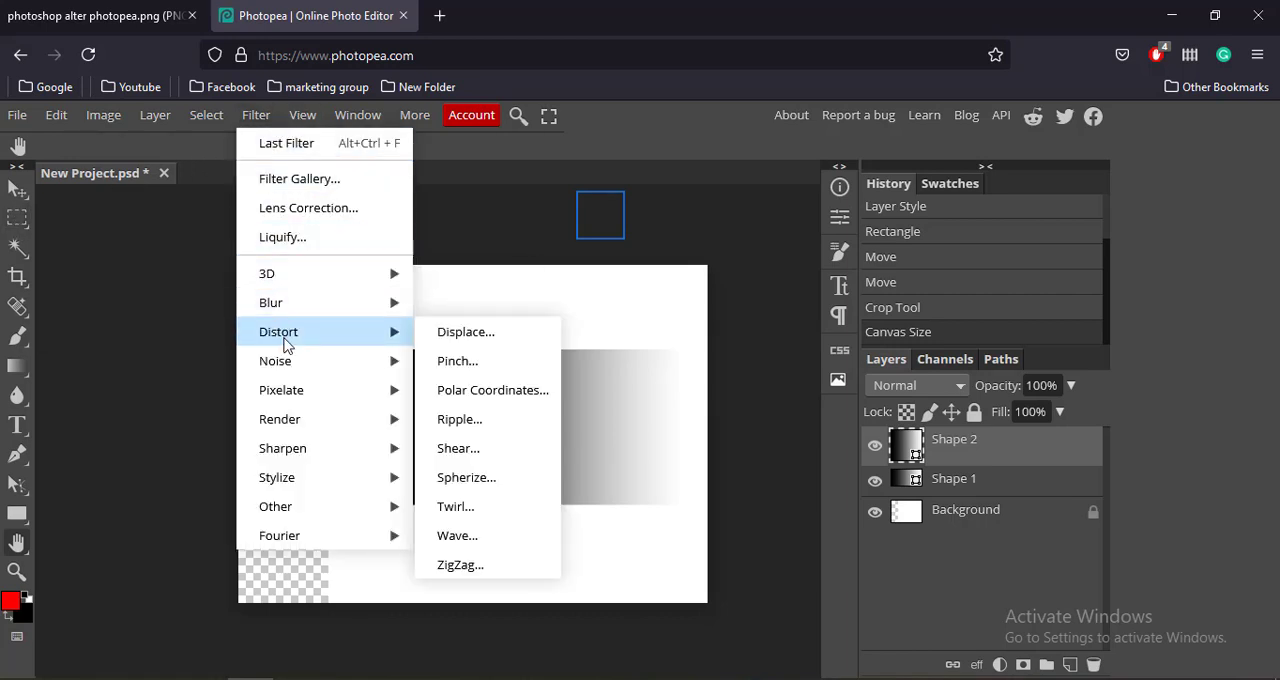
pyautogui.moveTo(303, 418)
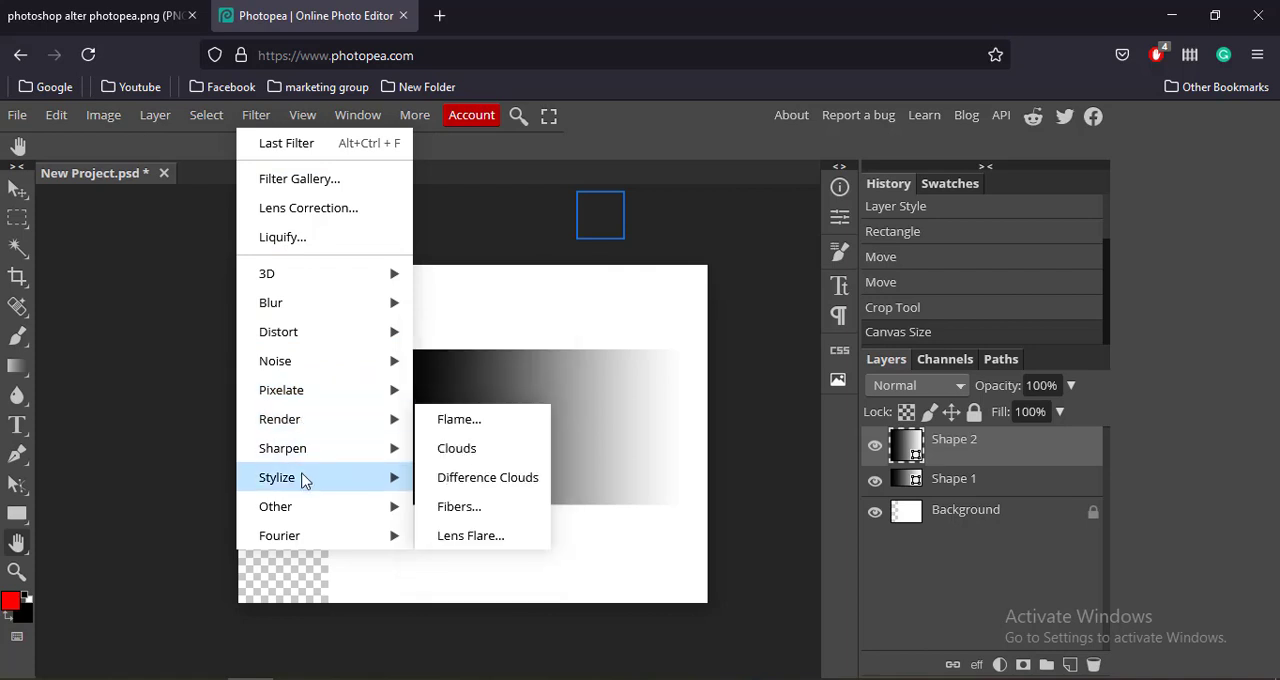
pyautogui.moveTo(352, 125)
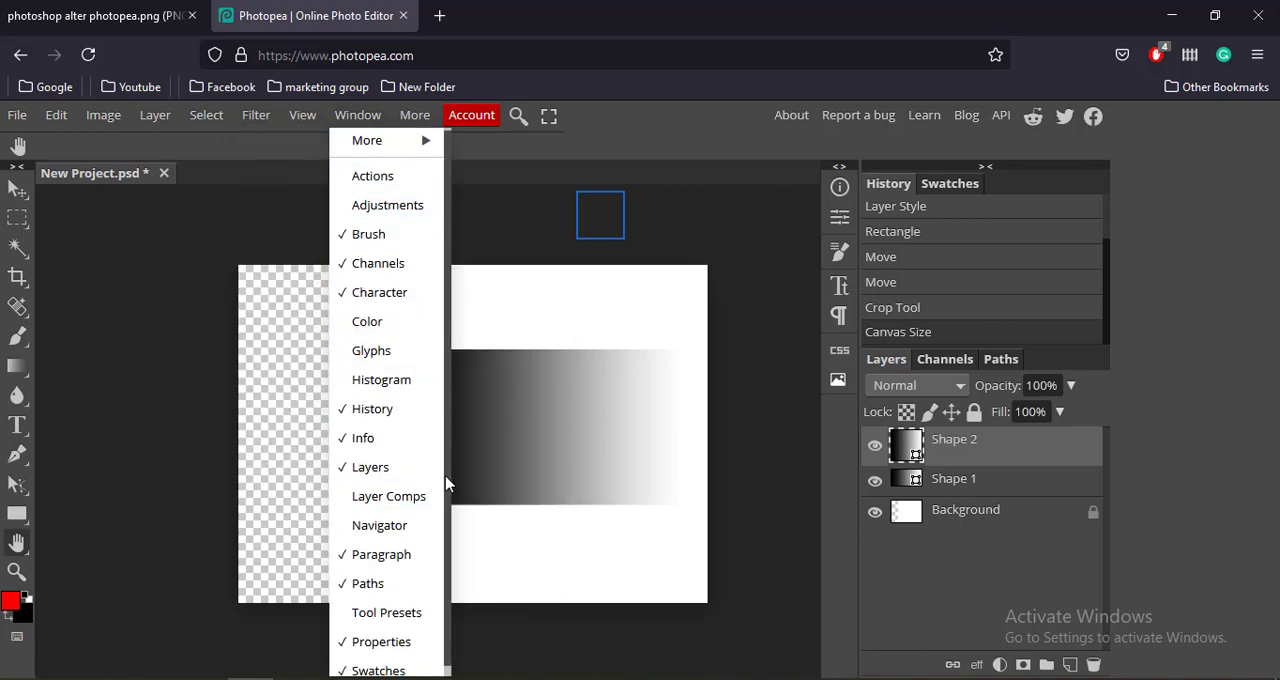
pyautogui.scroll(-1, 447, 535)
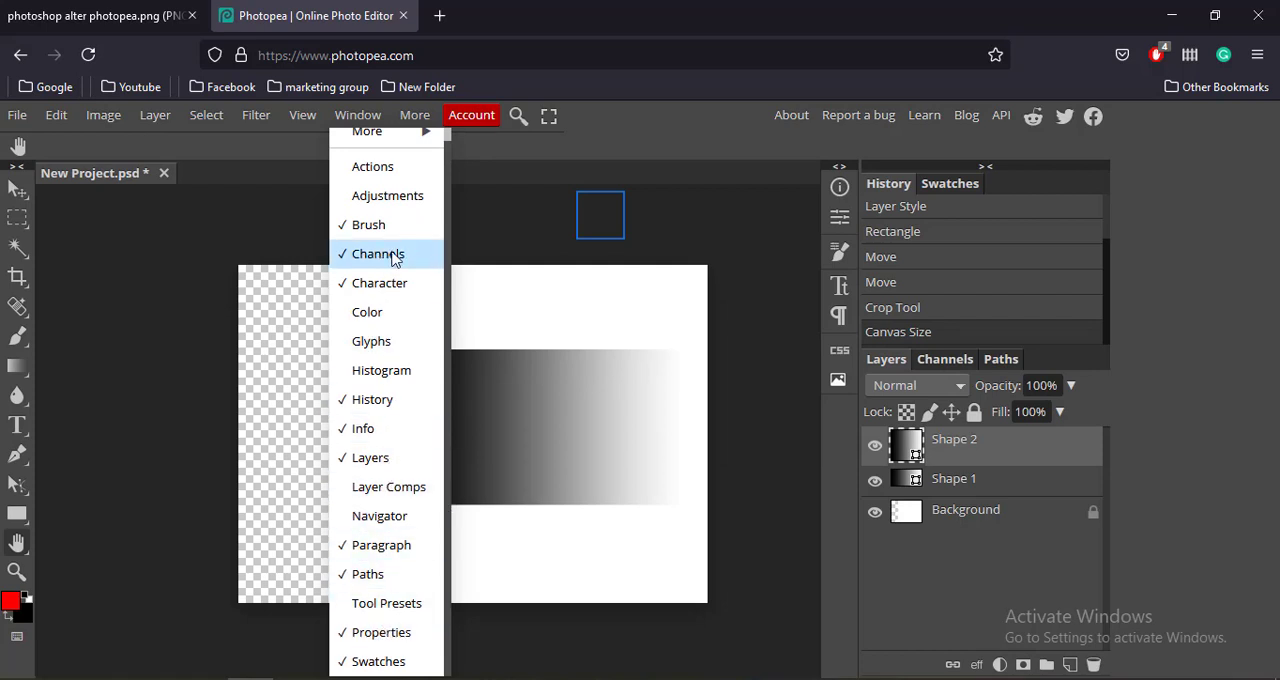
pyautogui.moveTo(410, 143)
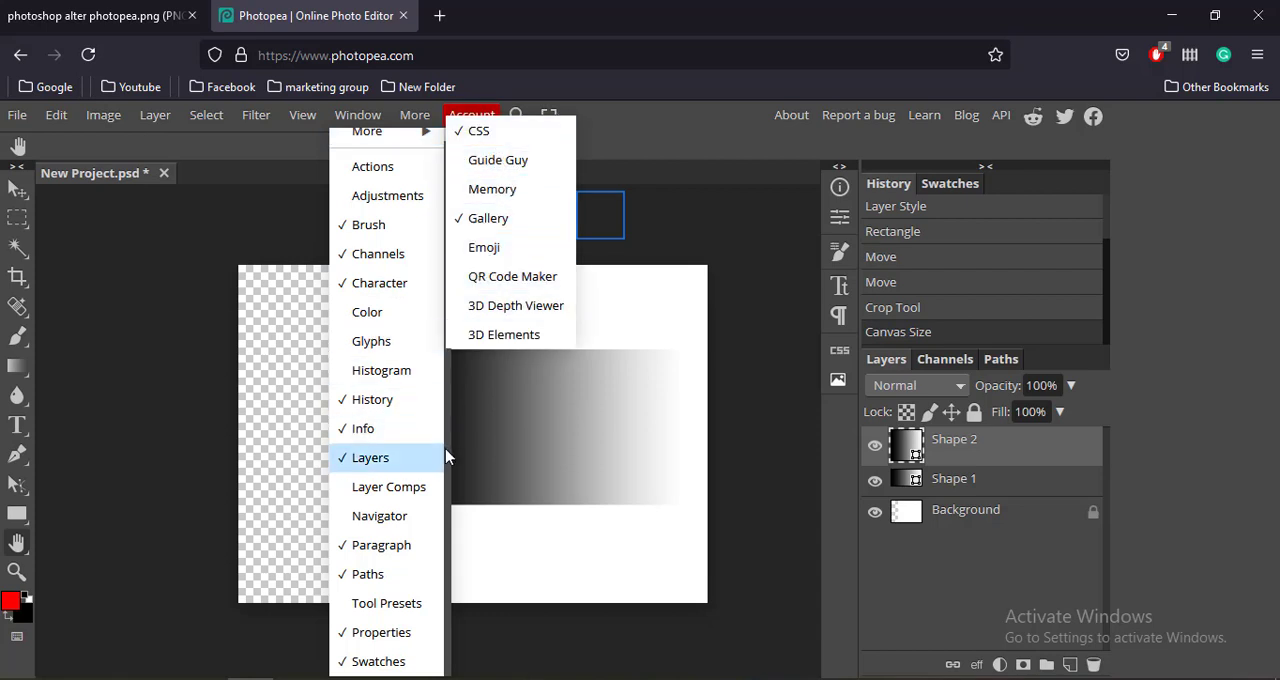
pyautogui.click(214, 191)
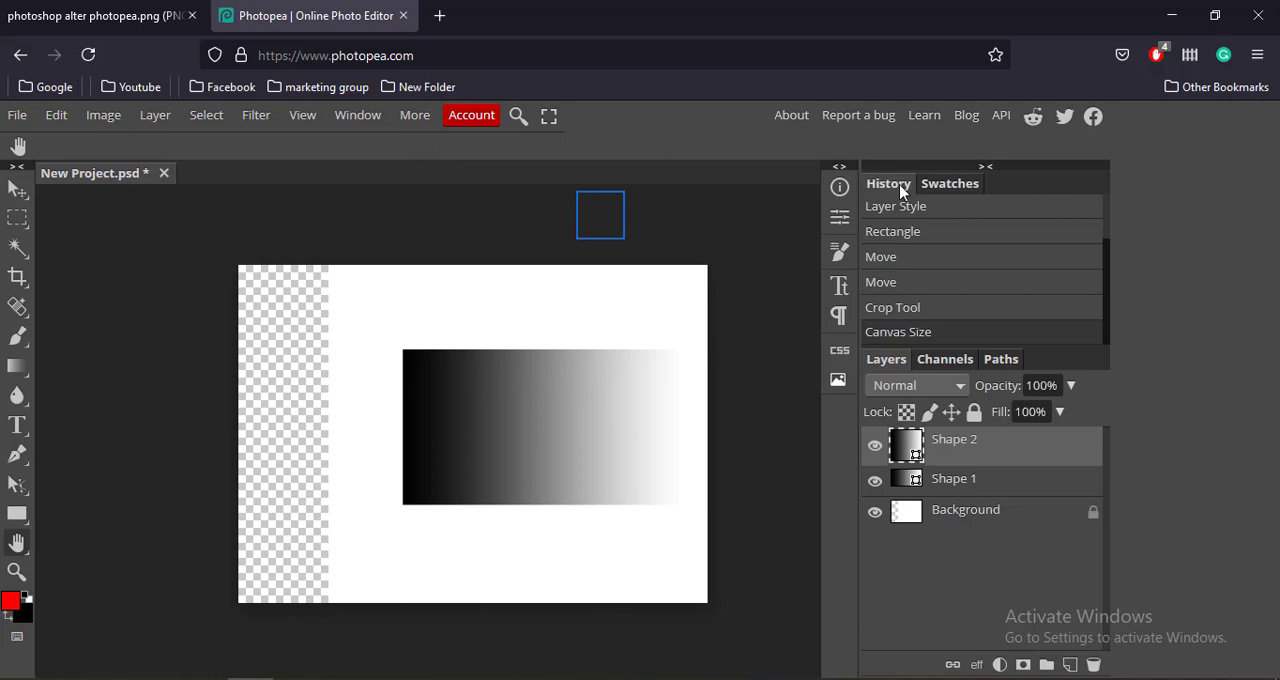
# Show the Color panel beside History and Swatches, and look through these panels, ending on History.
pyautogui.click(357, 115)
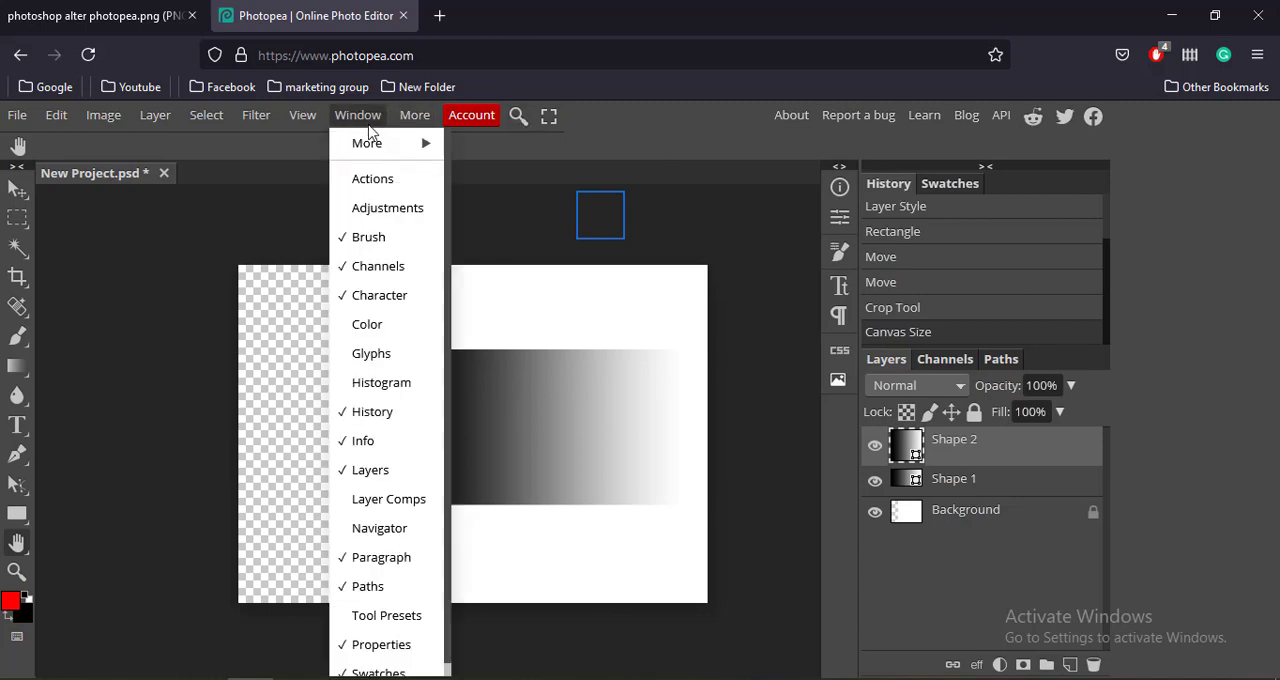
pyautogui.moveTo(375, 148)
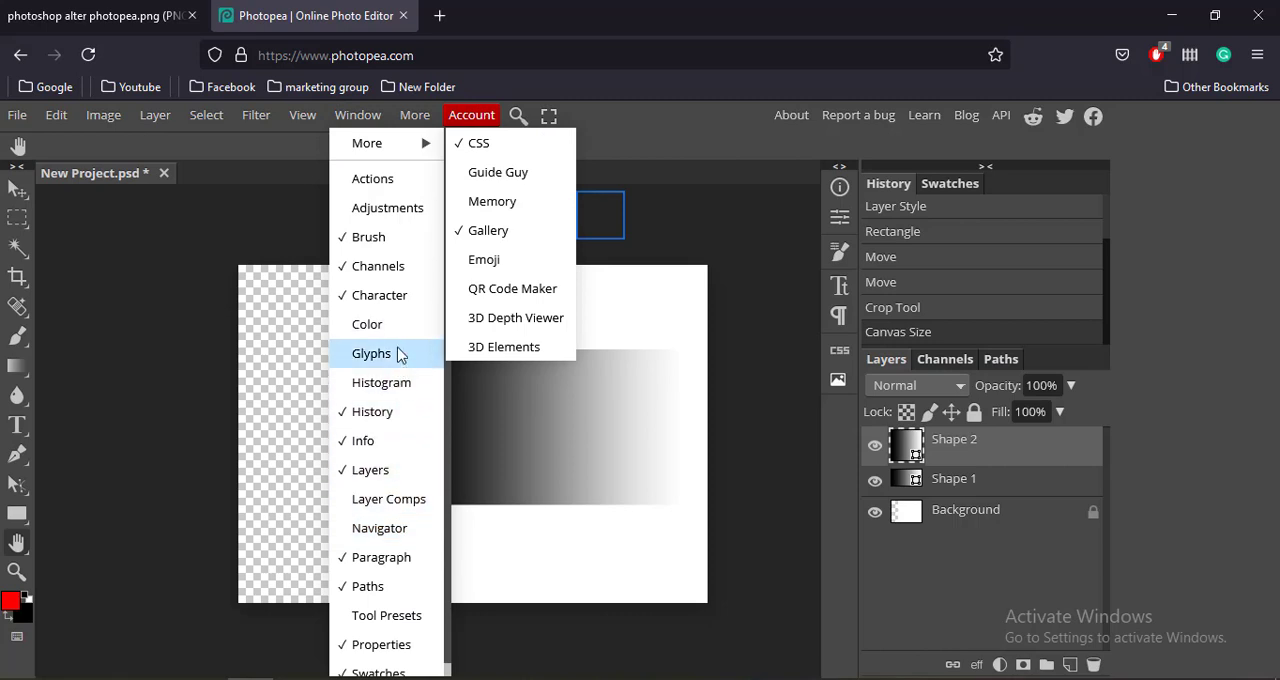
pyautogui.click(367, 324)
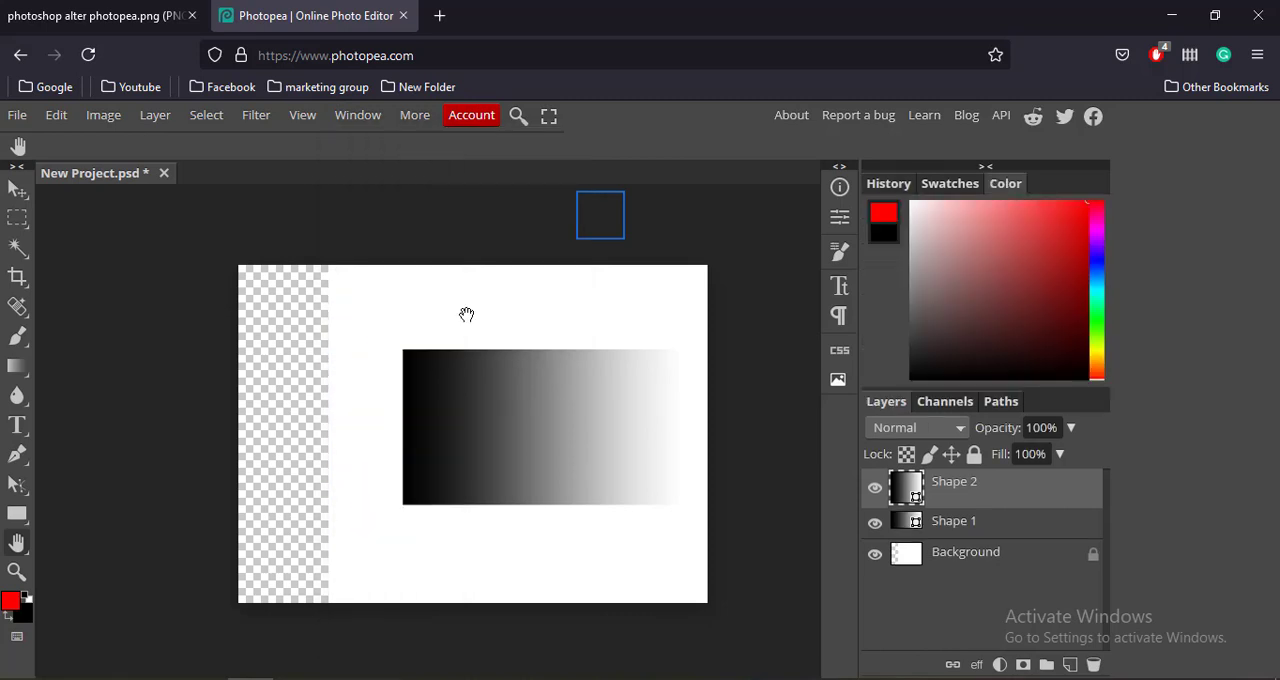
pyautogui.click(950, 184)
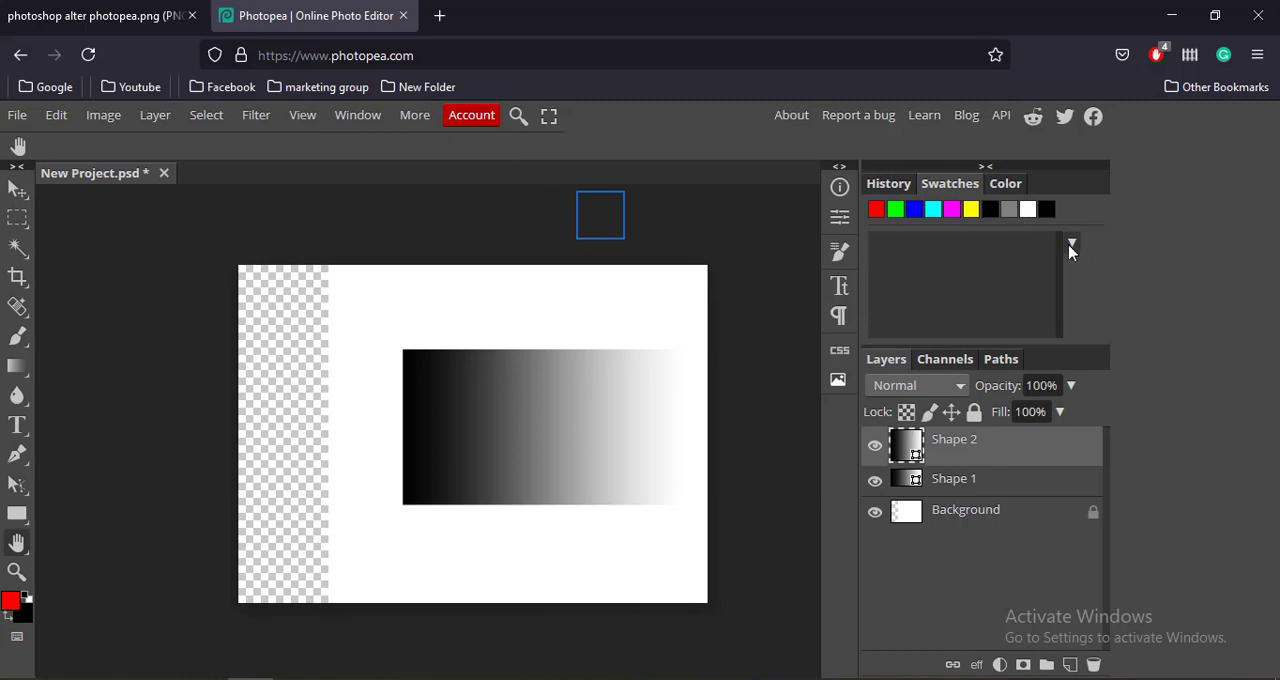
pyautogui.click(1003, 188)
pyautogui.click(888, 186)
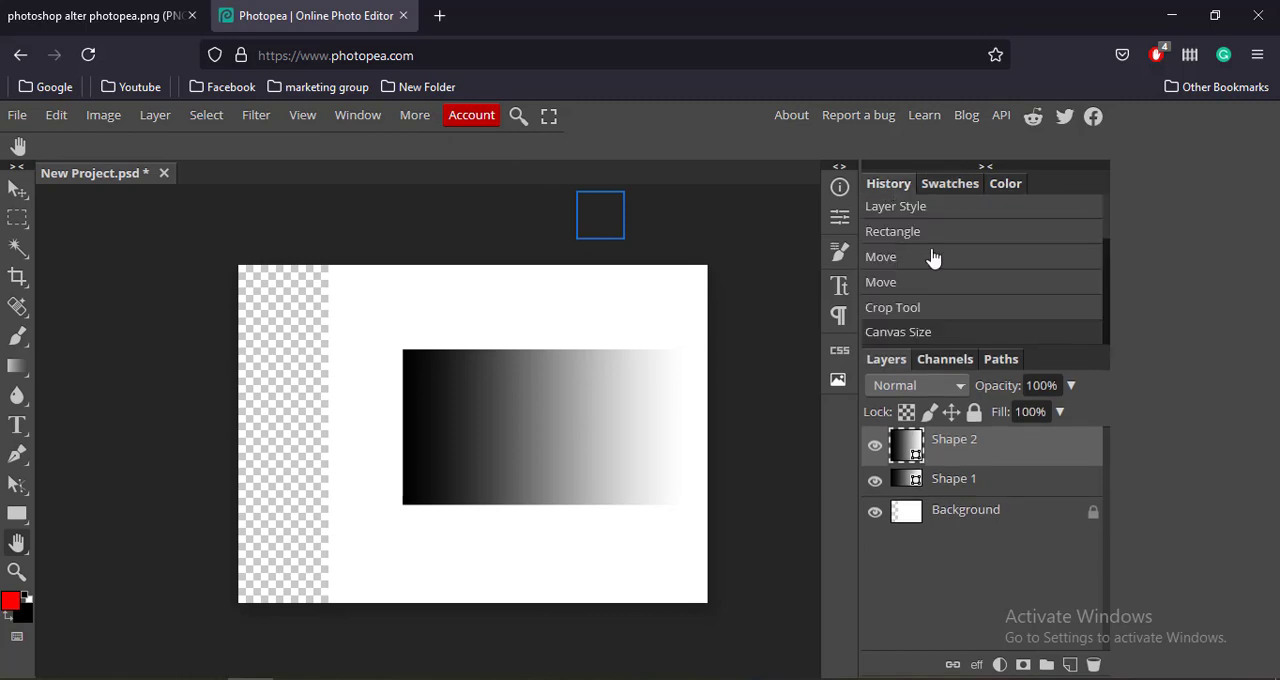
# Try to delete the Canvas Size and Delete Layer entries from the history, and undo the shape layer deletions.
pyautogui.rightClick(940, 334)
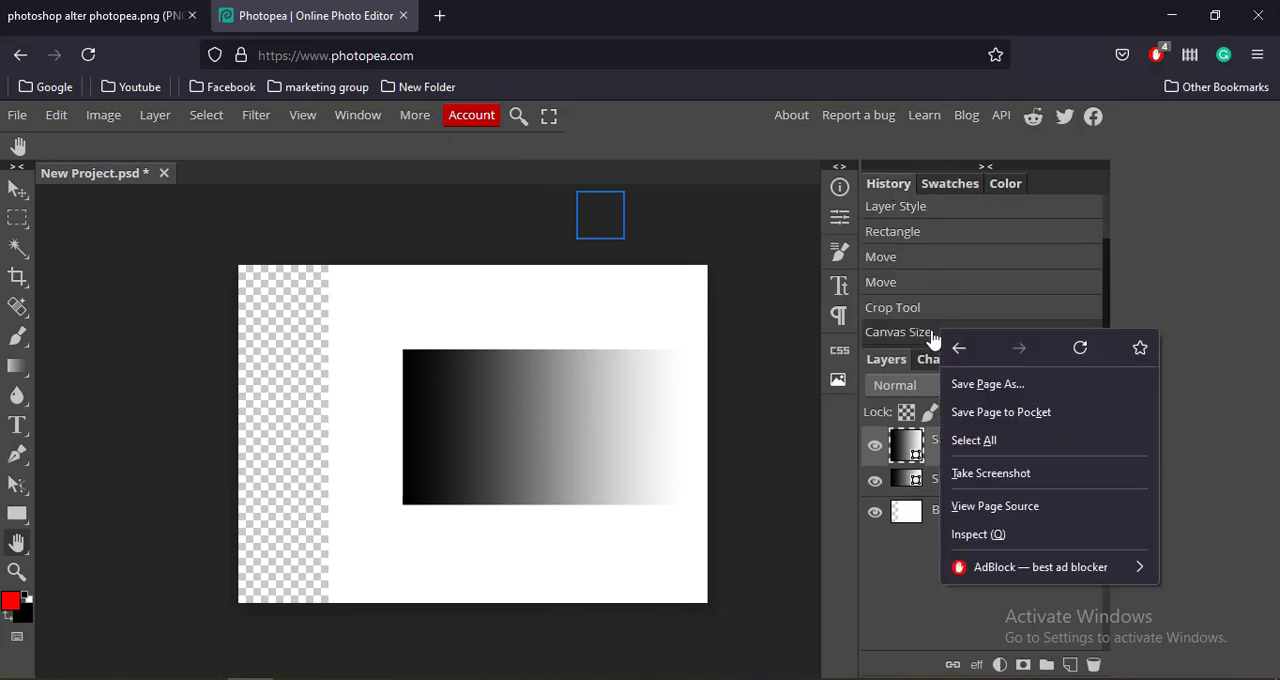
pyautogui.click(919, 336)
pyautogui.press('Delete')
pyautogui.press('Delete')
pyautogui.press('Delete')
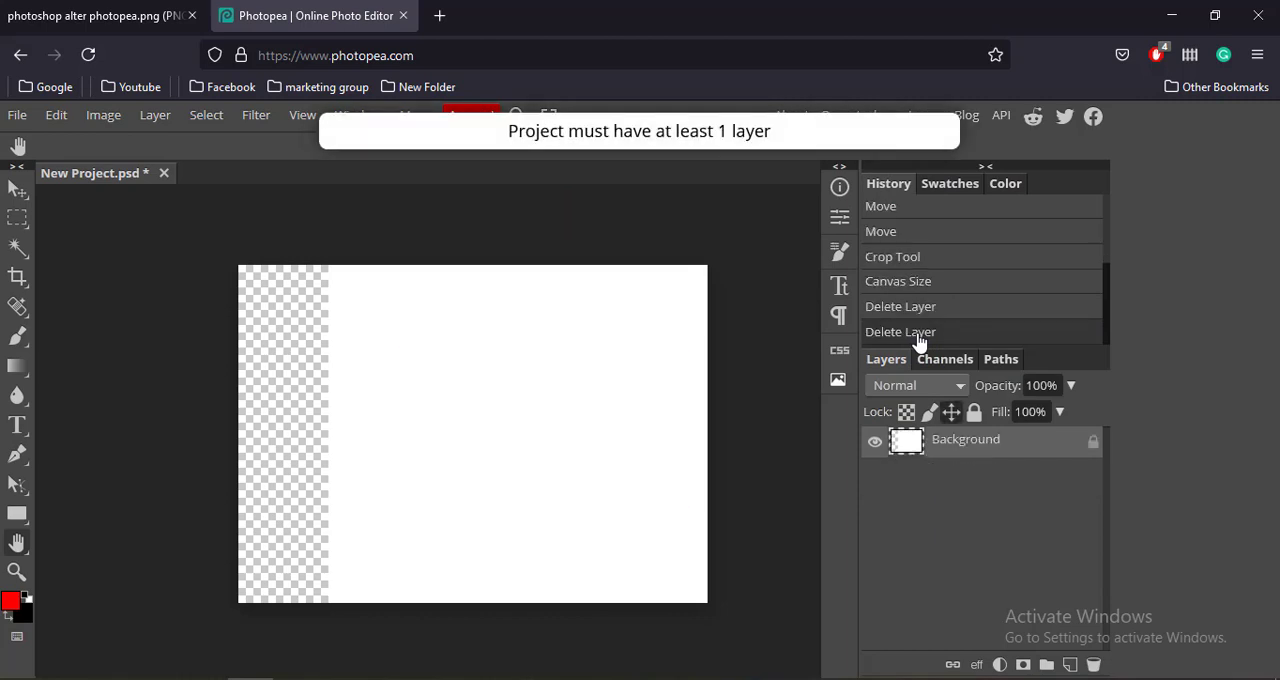
pyautogui.click(916, 316)
pyautogui.press('Delete')
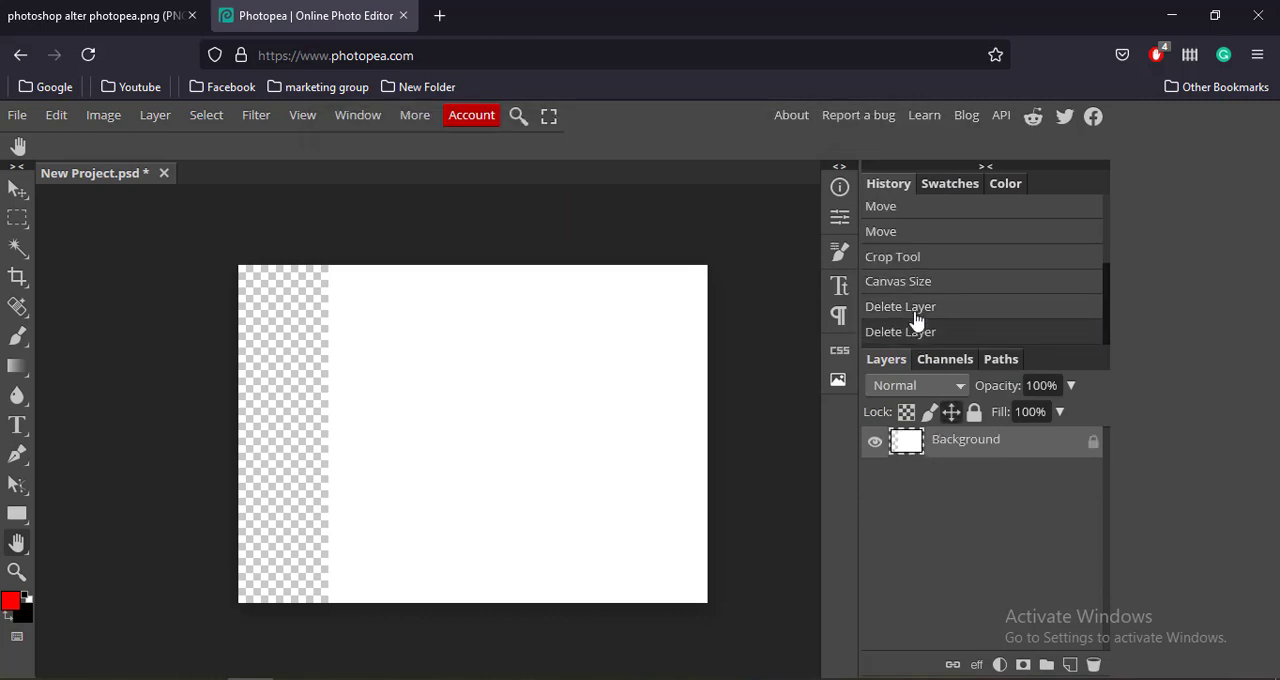
pyautogui.hotkey('ctrl', 'z')
pyautogui.hotkey('ctrl', 'z')
pyautogui.press('Delete')
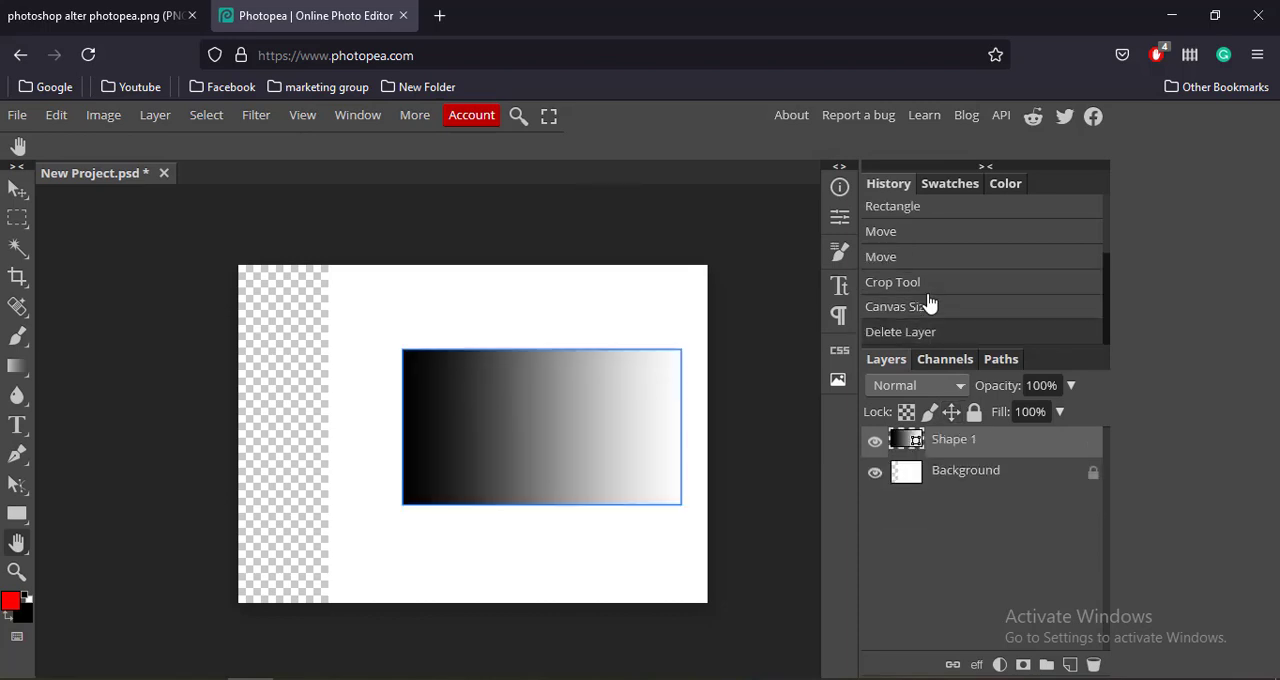
# Revert the document to the Move state just before the crop, and move the gradient rectangle to the canvas's upper right area.
pyautogui.click(924, 264)
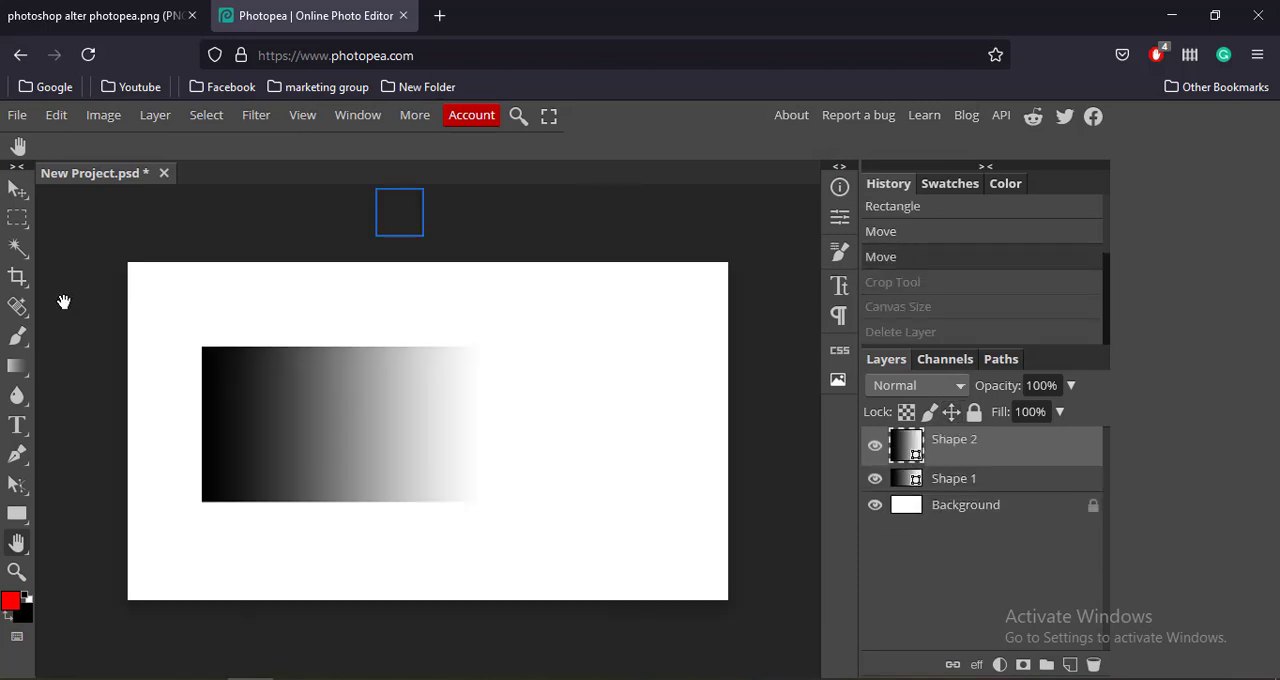
pyautogui.click(20, 189)
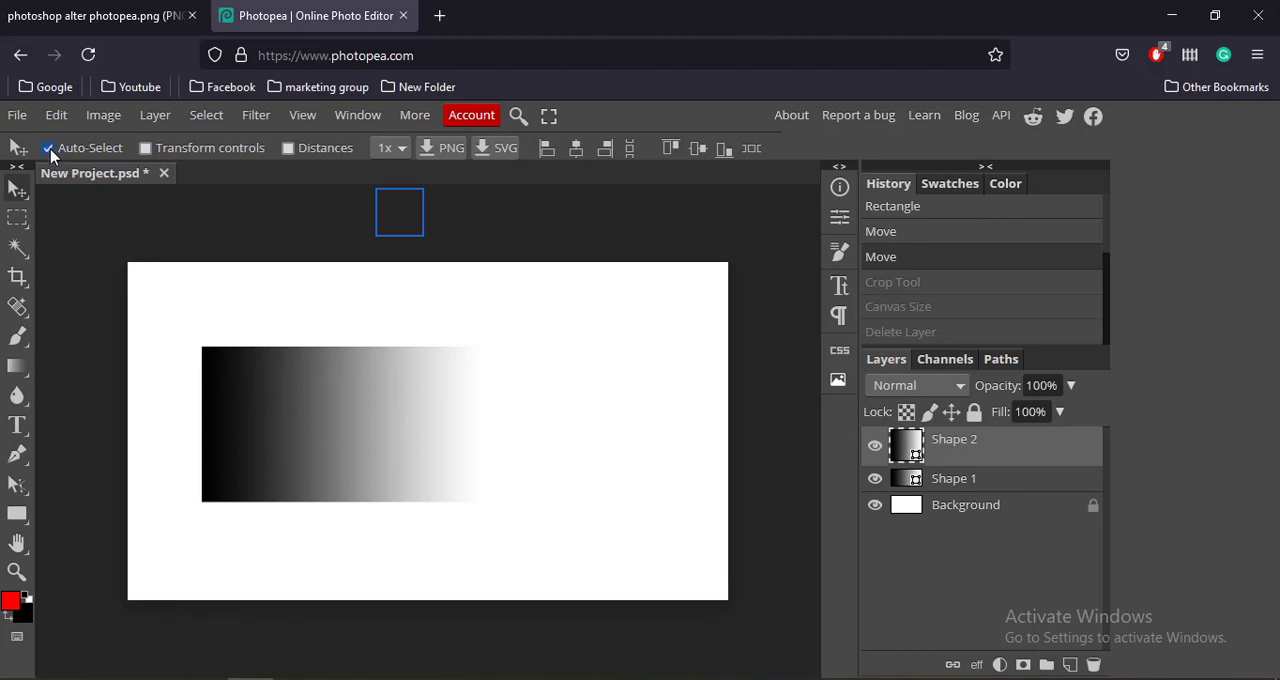
pyautogui.moveTo(275, 391)
pyautogui.mouseDown()
pyautogui.moveTo(429, 380)
pyautogui.moveTo(191, 377)
pyautogui.moveTo(269, 523)
pyautogui.moveTo(349, 411)
pyautogui.moveTo(286, 440)
pyautogui.moveTo(303, 377)
pyautogui.moveTo(397, 334)
pyautogui.moveTo(345, 362)
pyautogui.moveTo(409, 400)
pyautogui.moveTo(257, 371)
pyautogui.moveTo(500, 394)
pyautogui.moveTo(617, 366)
pyautogui.moveTo(543, 360)
pyautogui.mouseUp()
pyautogui.click(946, 478)
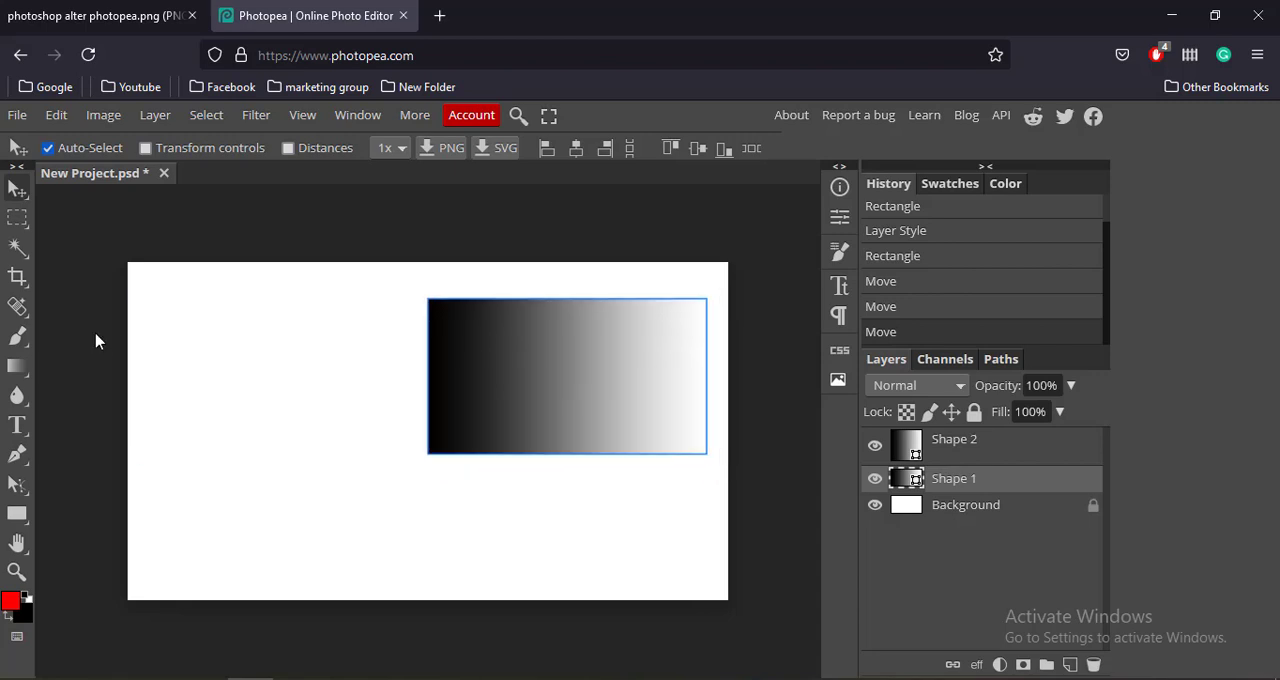
# Examine the healing and brush tool variants, and move the gradient rectangle back toward the middle of the canvas.
pyautogui.rightClick(9, 306)
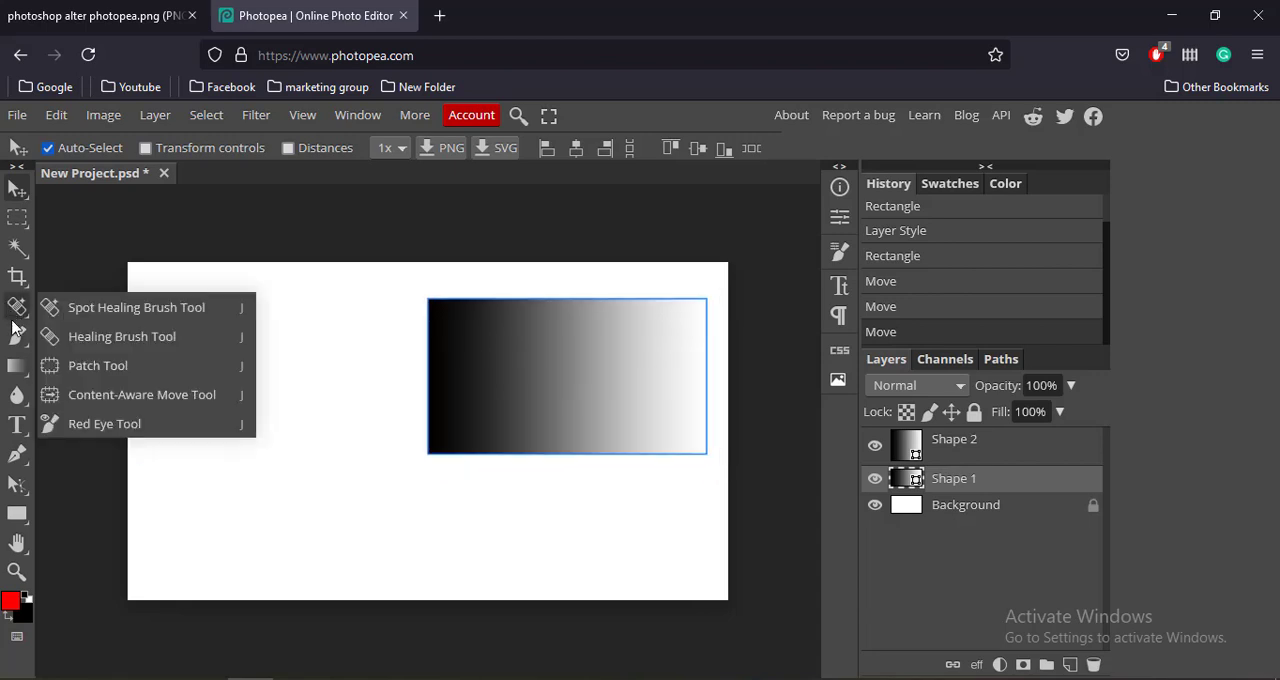
pyautogui.rightClick(12, 342)
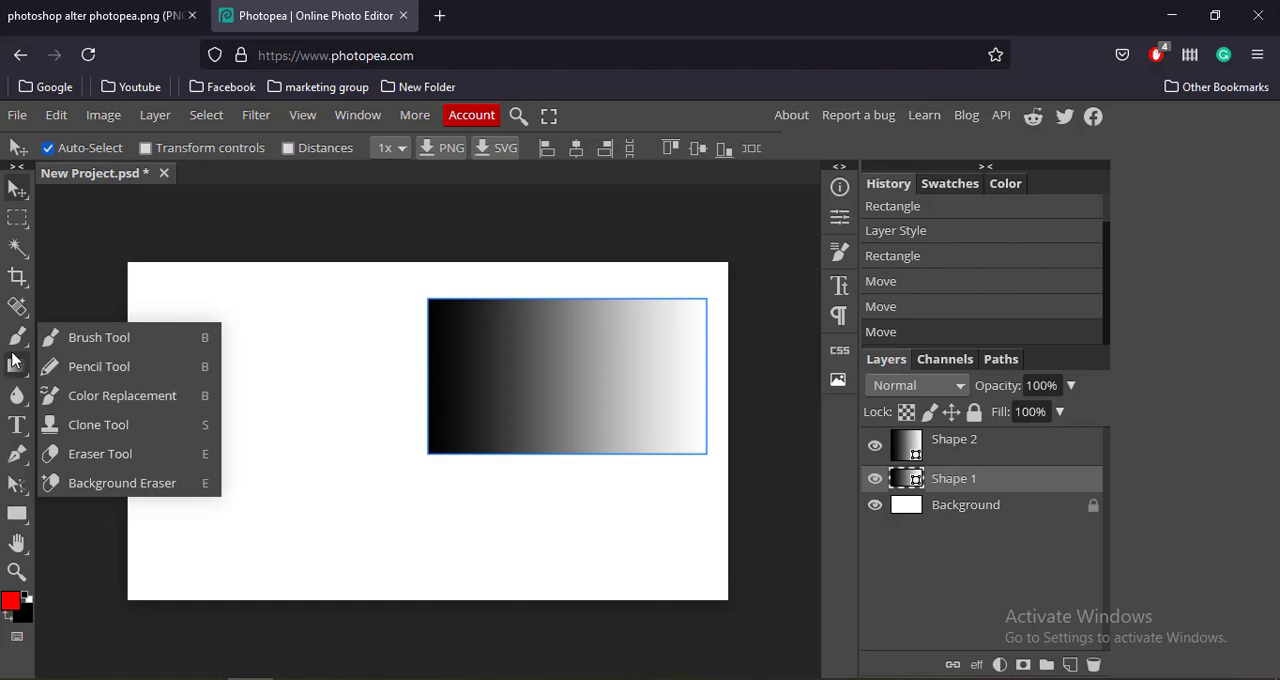
pyautogui.moveTo(537, 401); pyautogui.dragTo(384, 417)
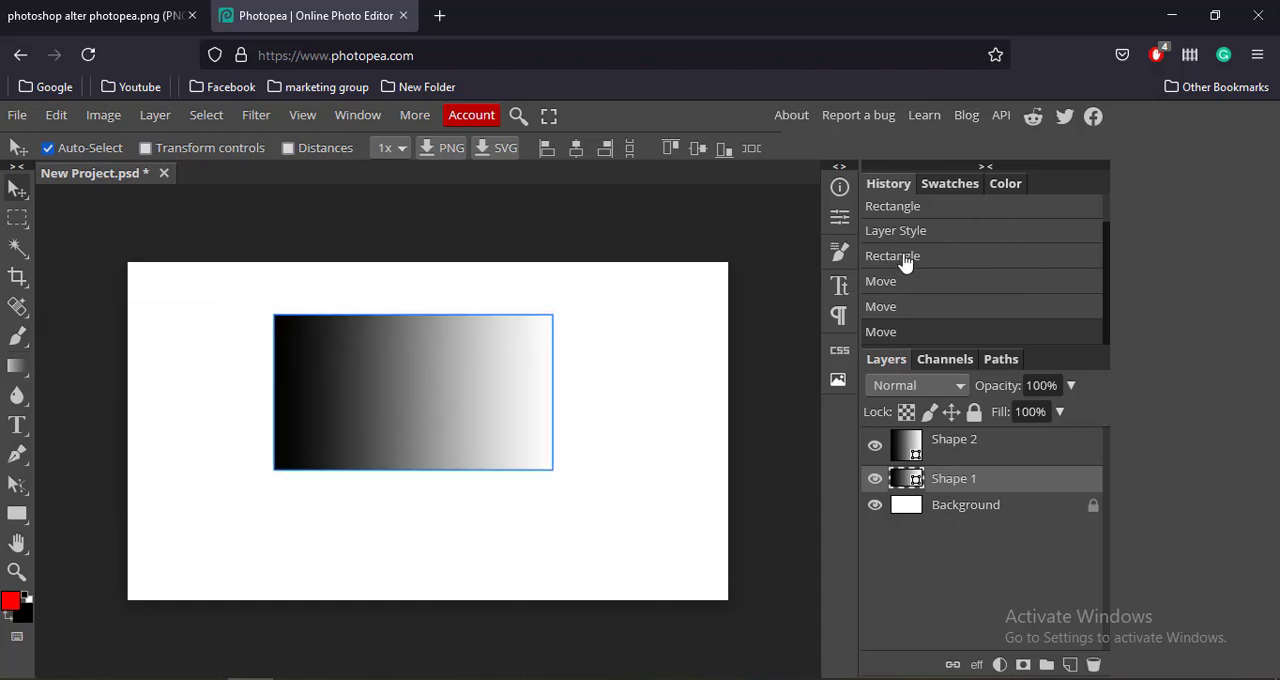
# Check the publishing and export formats, and open the Unsplash JPG portrait of the man pointing at his temple from Downloads.
pyautogui.click(21, 121)
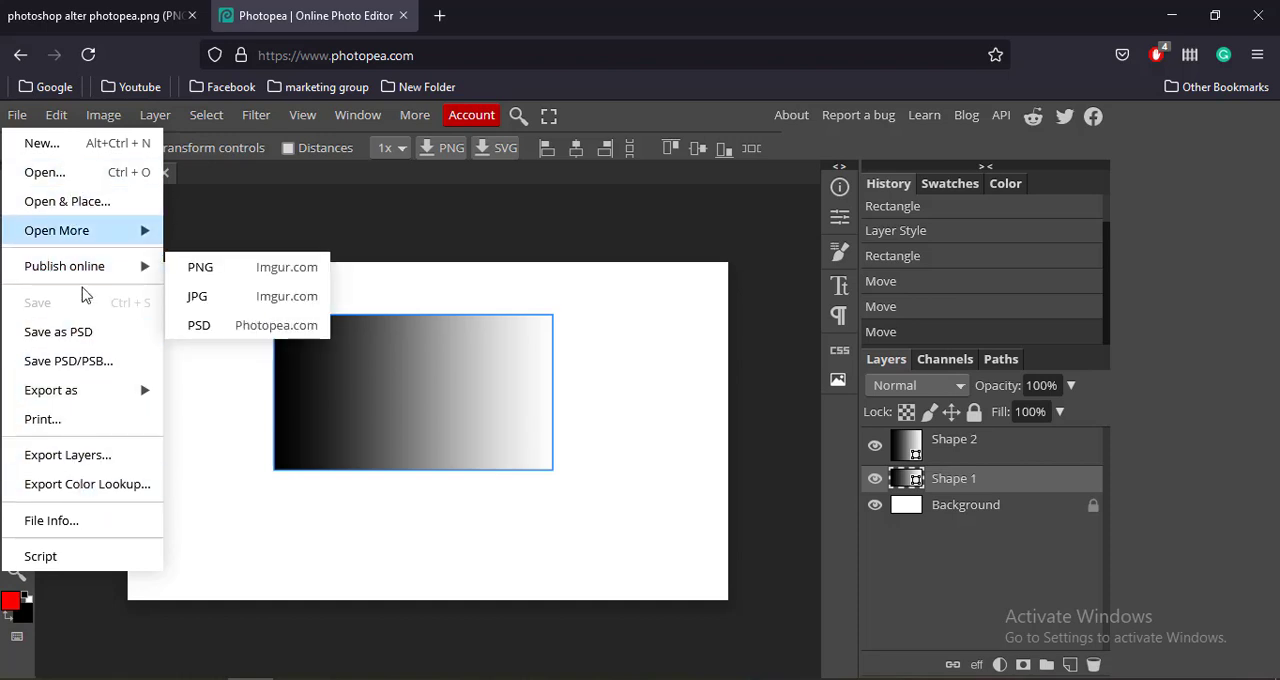
pyautogui.click(90, 396)
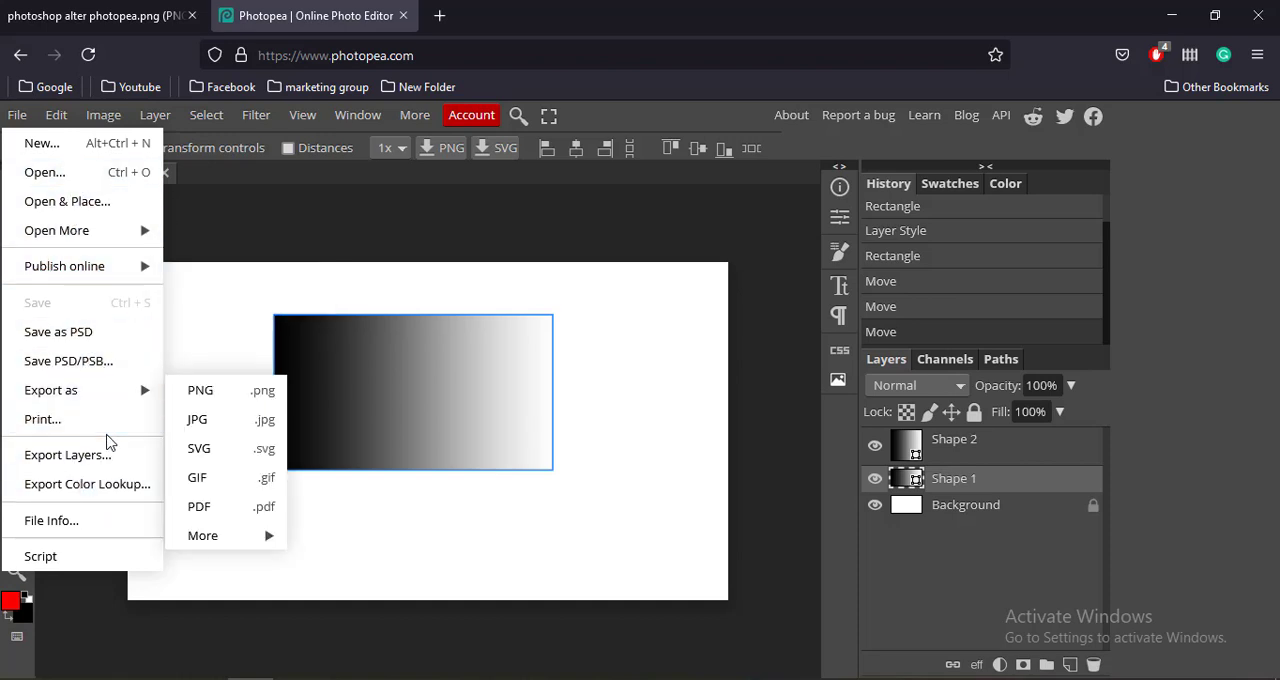
pyautogui.click(99, 180)
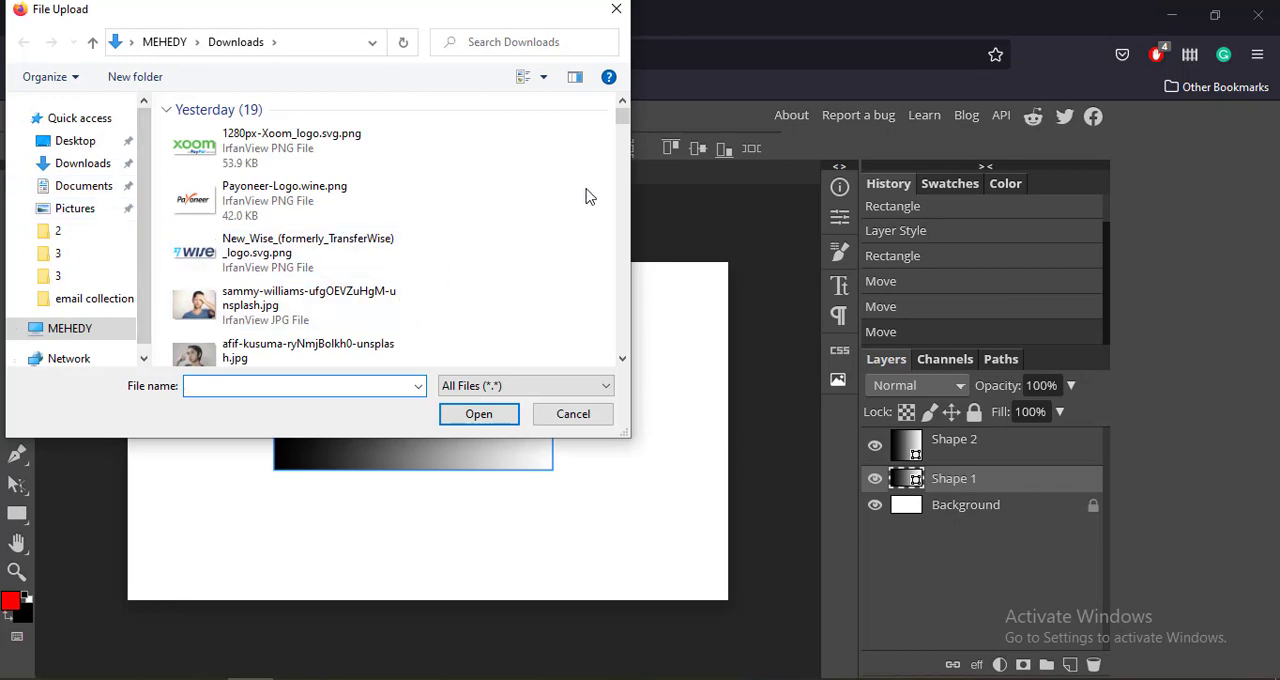
pyautogui.scroll(-2, 620, 125)
pyautogui.scroll(-1, 617, 128)
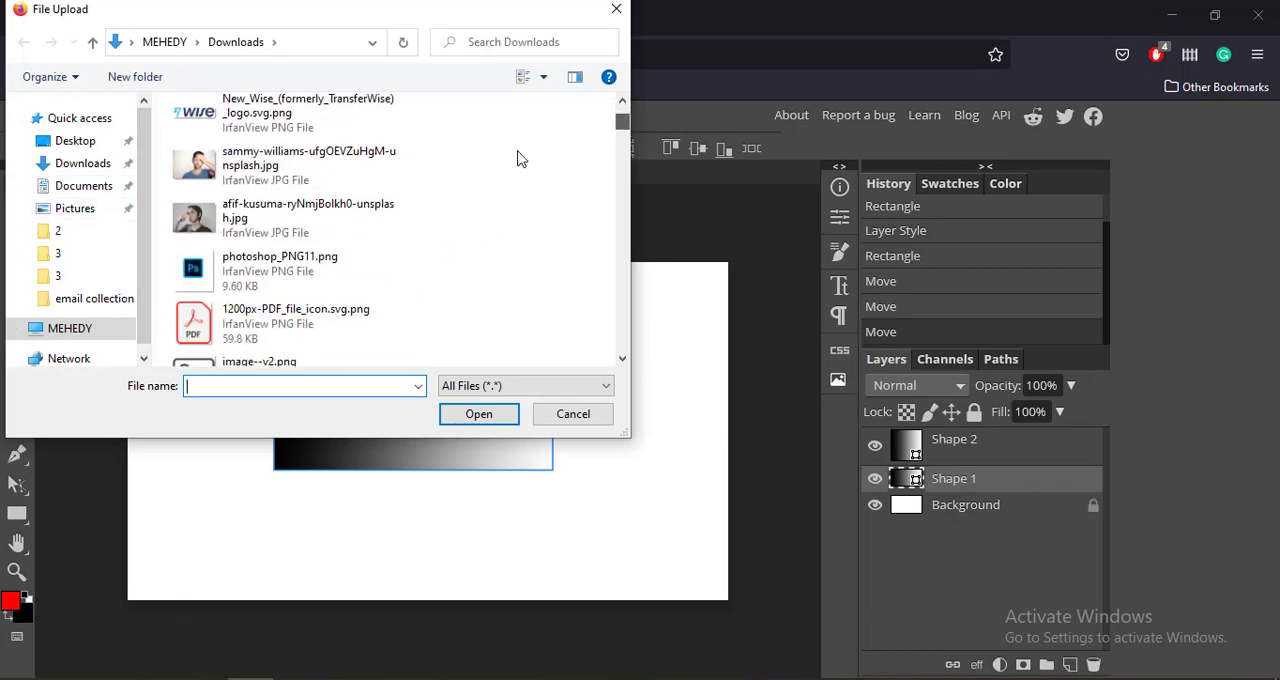
pyautogui.click(280, 222)
pyautogui.click(474, 416)
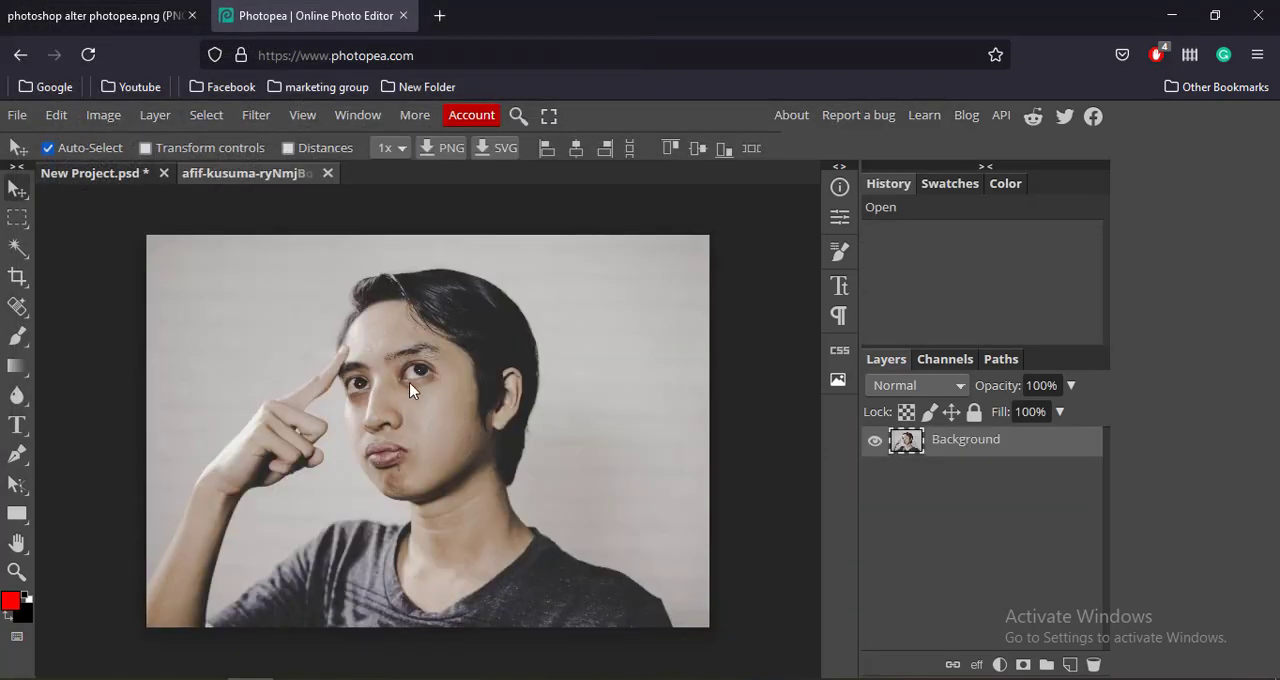
pyautogui.moveTo(409, 382)
pyautogui.mouseDown()
pyautogui.moveTo(282, 330)
pyautogui.moveTo(440, 366)
pyautogui.moveTo(409, 382)
pyautogui.mouseUp()
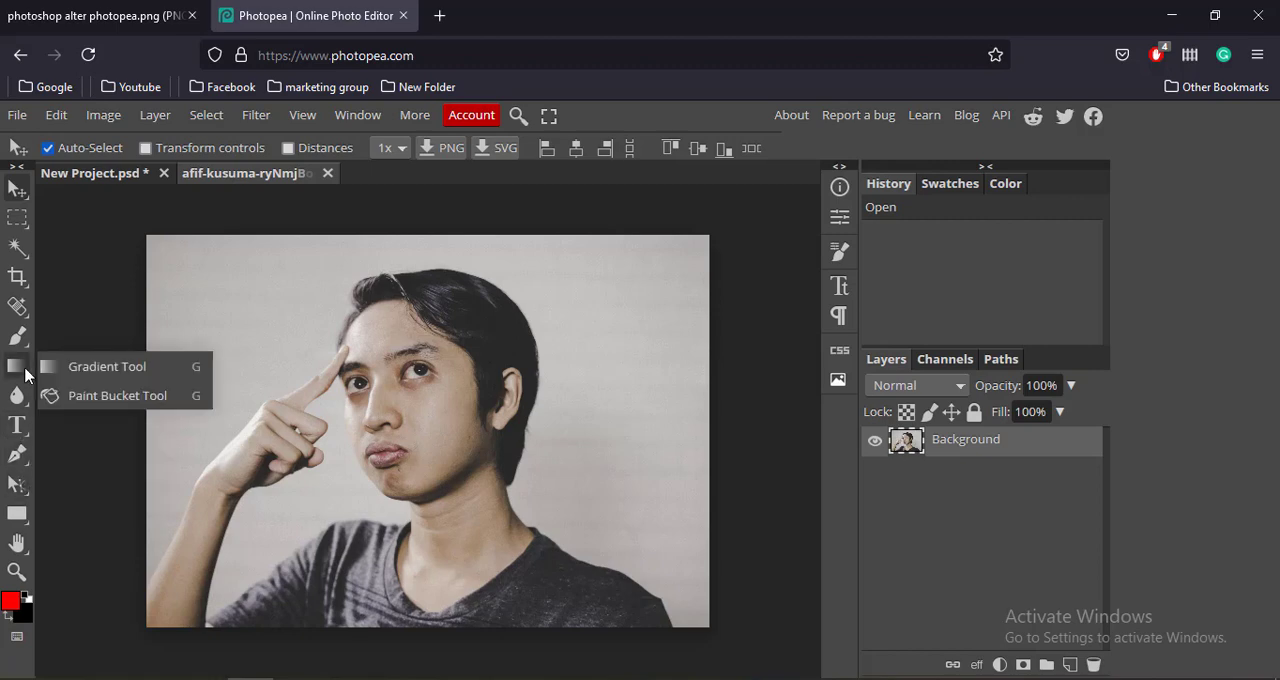
# Activate the Background Eraser and enlarge its brush to 200 px.
pyautogui.moveTo(18, 318)
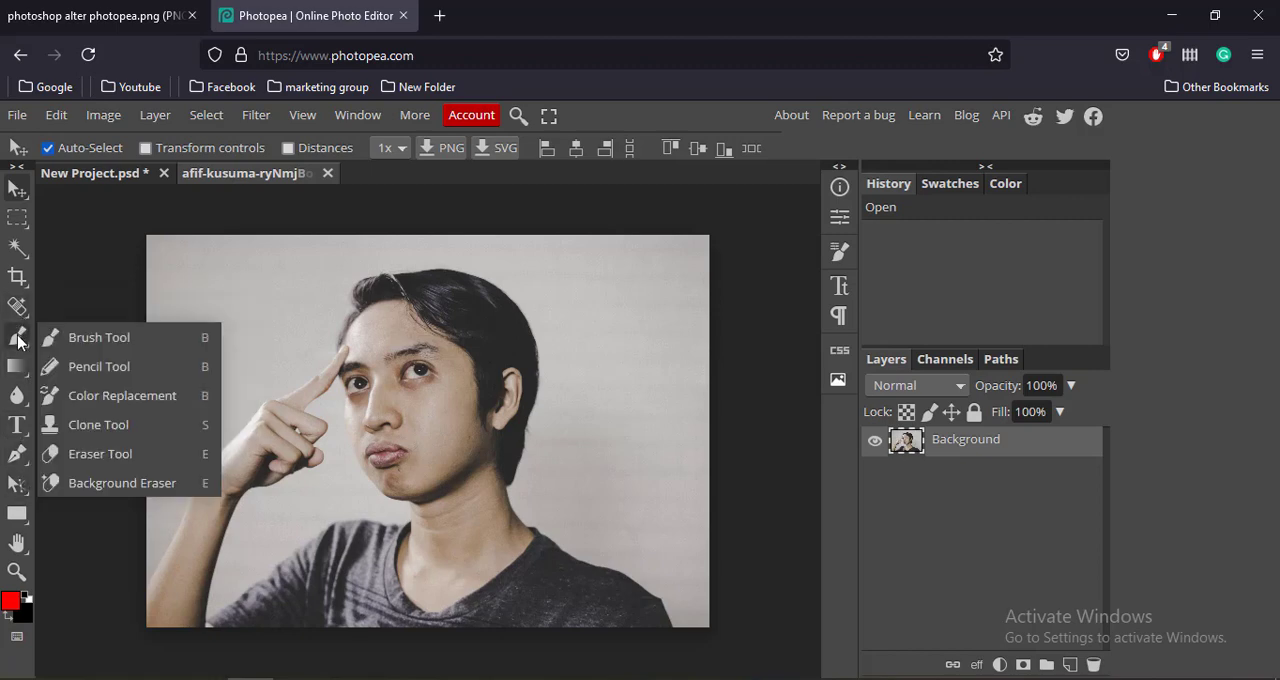
pyautogui.click(93, 486)
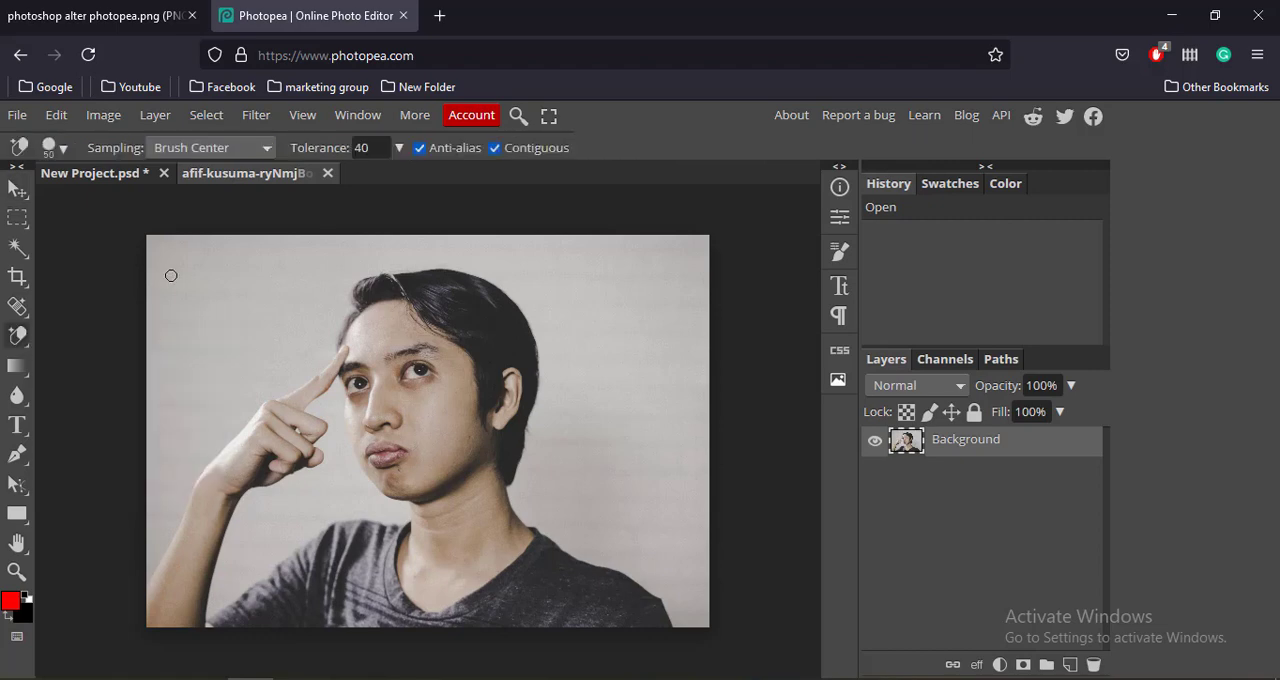
pyautogui.press(']')
pyautogui.press(']')
pyautogui.press(']')
pyautogui.click(62, 148)
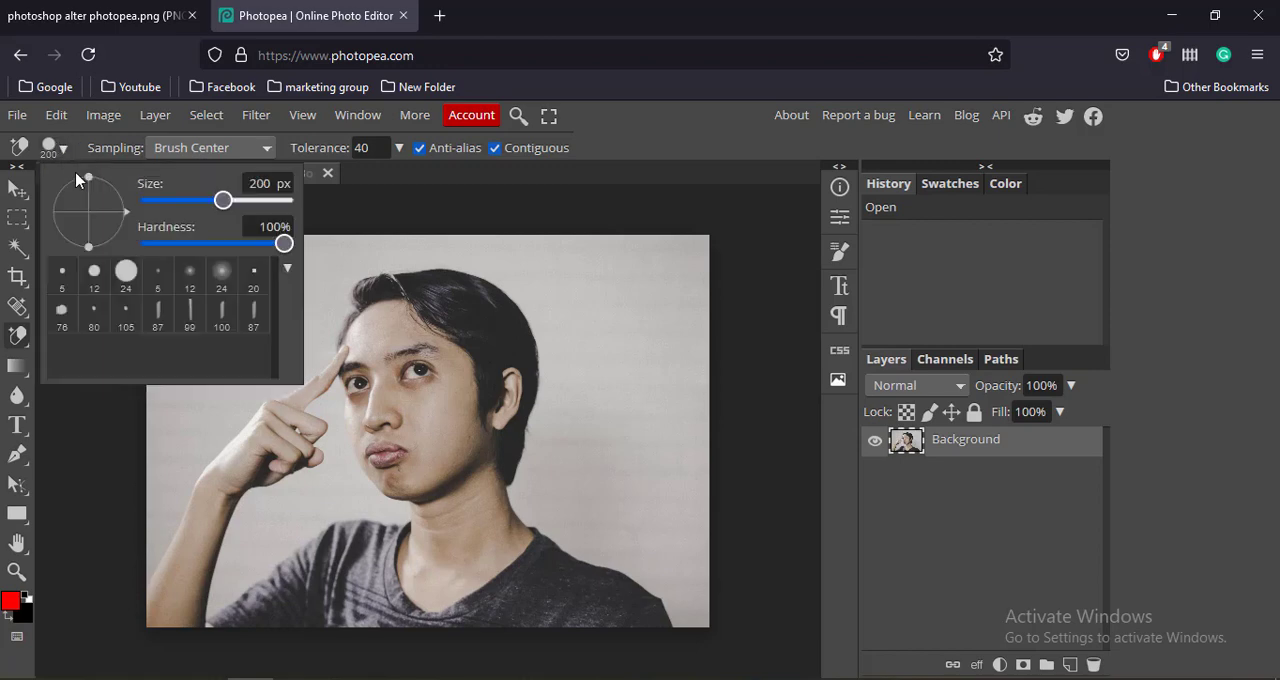
# Erase the plain backdrop around the man with the Background Eraser, including the gap between his raised arm and shoulder.
pyautogui.moveTo(186, 257)
pyautogui.mouseDown()
pyautogui.moveTo(150, 270)
pyautogui.moveTo(137, 316)
pyautogui.moveTo(103, 291)
pyautogui.moveTo(252, 290)
pyautogui.moveTo(251, 348)
pyautogui.moveTo(156, 402)
pyautogui.moveTo(161, 344)
pyautogui.moveTo(194, 324)
pyautogui.mouseUp()
pyautogui.moveTo(289, 251)
pyautogui.mouseDown()
pyautogui.moveTo(502, 231)
pyautogui.moveTo(657, 260)
pyautogui.moveTo(711, 366)
pyautogui.moveTo(718, 282)
pyautogui.moveTo(689, 280)
pyautogui.moveTo(673, 258)
pyautogui.moveTo(649, 314)
pyautogui.moveTo(605, 314)
pyautogui.moveTo(612, 412)
pyautogui.moveTo(615, 387)
pyautogui.moveTo(656, 391)
pyautogui.moveTo(675, 434)
pyautogui.moveTo(668, 385)
pyautogui.moveTo(714, 492)
pyautogui.moveTo(602, 429)
pyautogui.moveTo(565, 447)
pyautogui.moveTo(567, 479)
pyautogui.moveTo(728, 549)
pyautogui.moveTo(617, 431)
pyautogui.moveTo(580, 418)
pyautogui.moveTo(588, 264)
pyautogui.mouseUp()
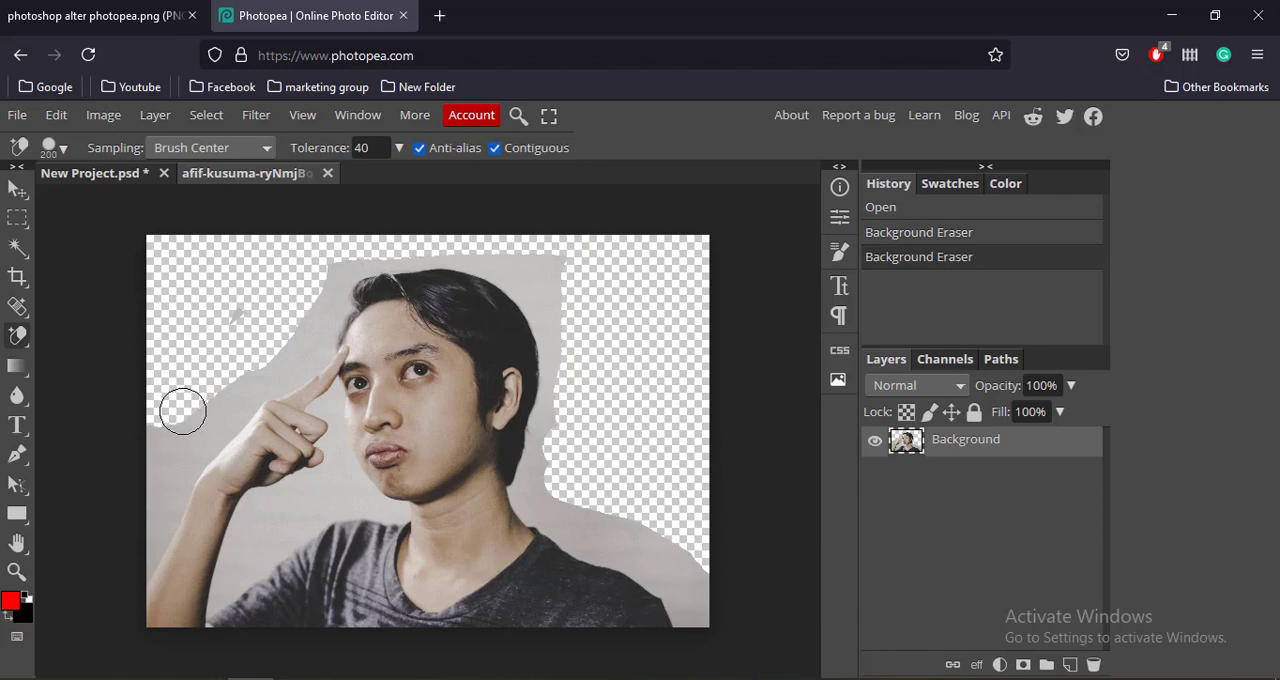
pyautogui.moveTo(180, 409)
pyautogui.mouseDown()
pyautogui.moveTo(129, 502)
pyautogui.moveTo(155, 453)
pyautogui.moveTo(334, 258)
pyautogui.moveTo(366, 245)
pyautogui.moveTo(521, 250)
pyautogui.moveTo(556, 294)
pyautogui.moveTo(594, 454)
pyautogui.moveTo(593, 496)
pyautogui.moveTo(544, 493)
pyautogui.moveTo(645, 532)
pyautogui.moveTo(713, 592)
pyautogui.moveTo(552, 498)
pyautogui.moveTo(571, 309)
pyautogui.mouseUp()
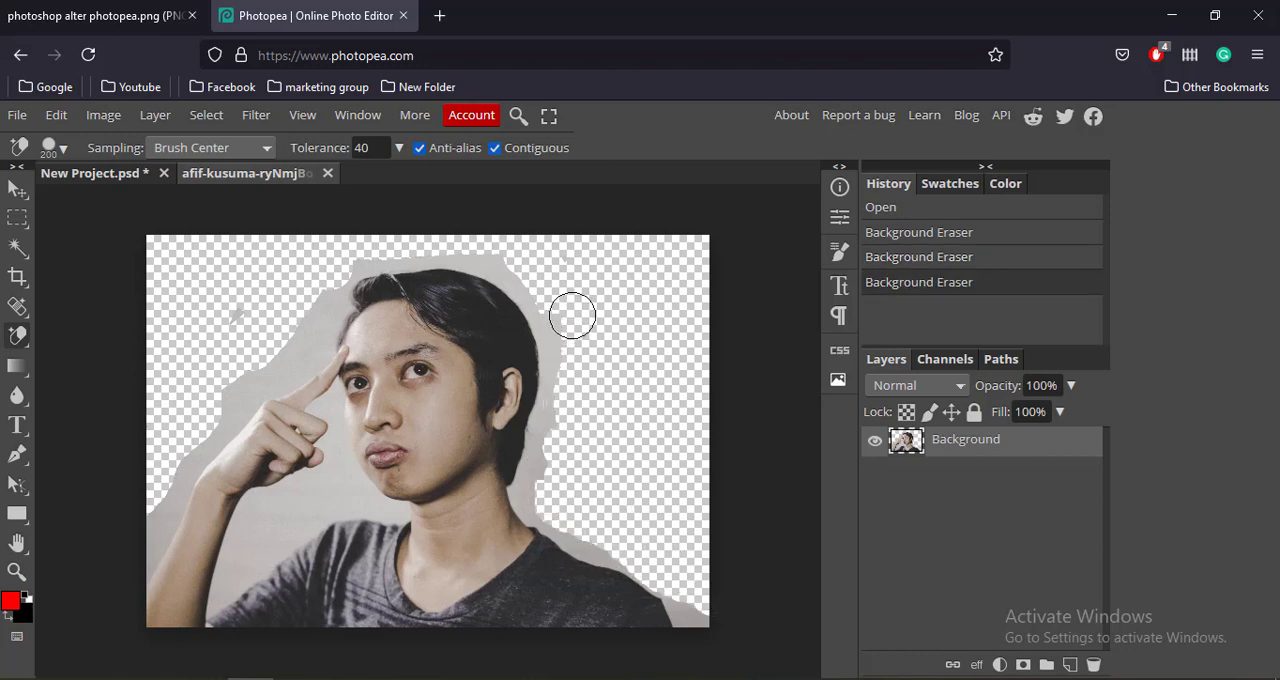
pyautogui.moveTo(289, 520)
pyautogui.mouseDown()
pyautogui.moveTo(252, 540)
pyautogui.moveTo(325, 500)
pyautogui.mouseUp()
pyautogui.moveTo(186, 520)
pyautogui.mouseDown()
pyautogui.moveTo(177, 488)
pyautogui.moveTo(124, 548)
pyautogui.mouseUp()
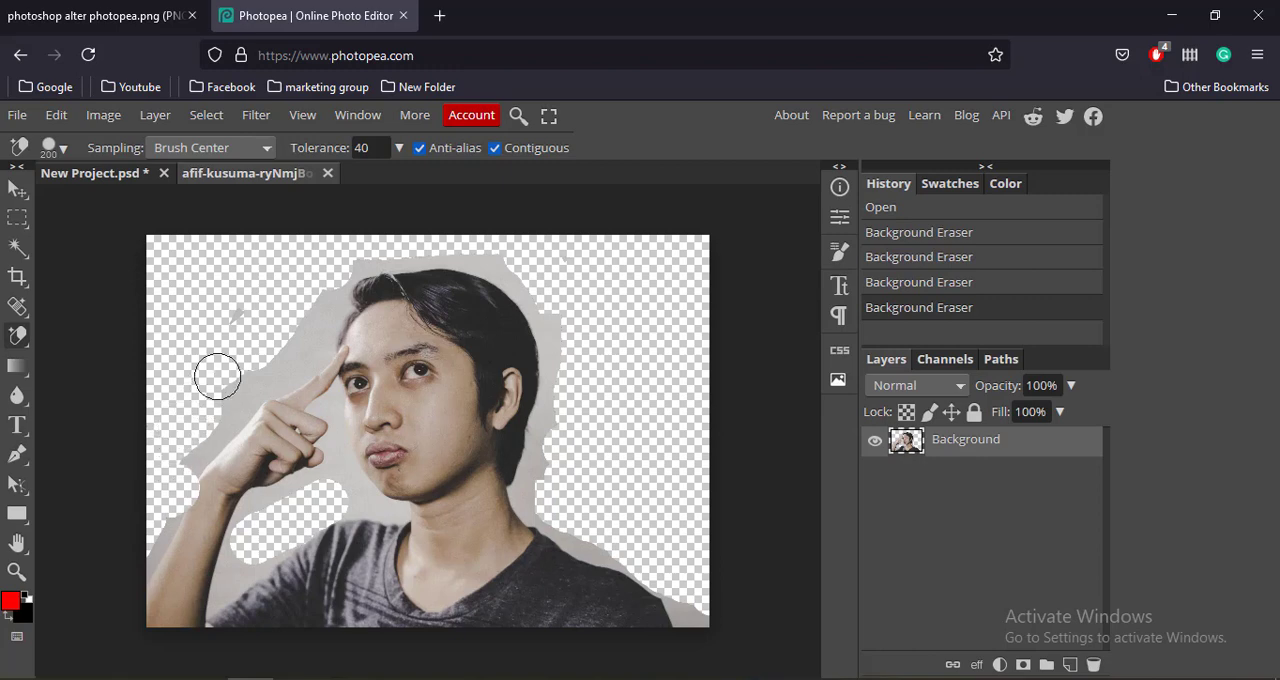
# Erase the leftover backdrop speck beside the head and the backdrop strip running along the pointing hand and raised arm.
pyautogui.click(217, 316)
pyautogui.click(230, 312)
pyautogui.click(234, 314)
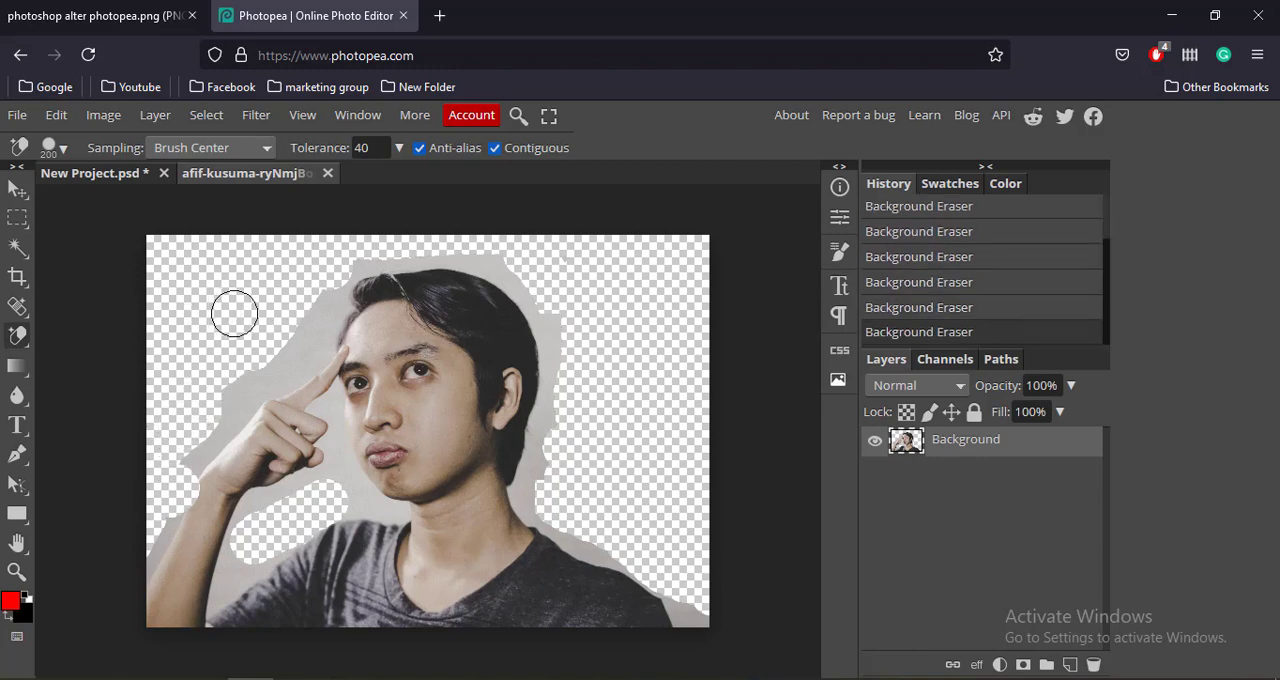
pyautogui.click(241, 314)
pyautogui.moveTo(329, 291)
pyautogui.mouseDown()
pyautogui.moveTo(299, 342)
pyautogui.moveTo(184, 443)
pyautogui.moveTo(104, 540)
pyautogui.moveTo(155, 497)
pyautogui.moveTo(211, 397)
pyautogui.moveTo(105, 591)
pyautogui.mouseUp()
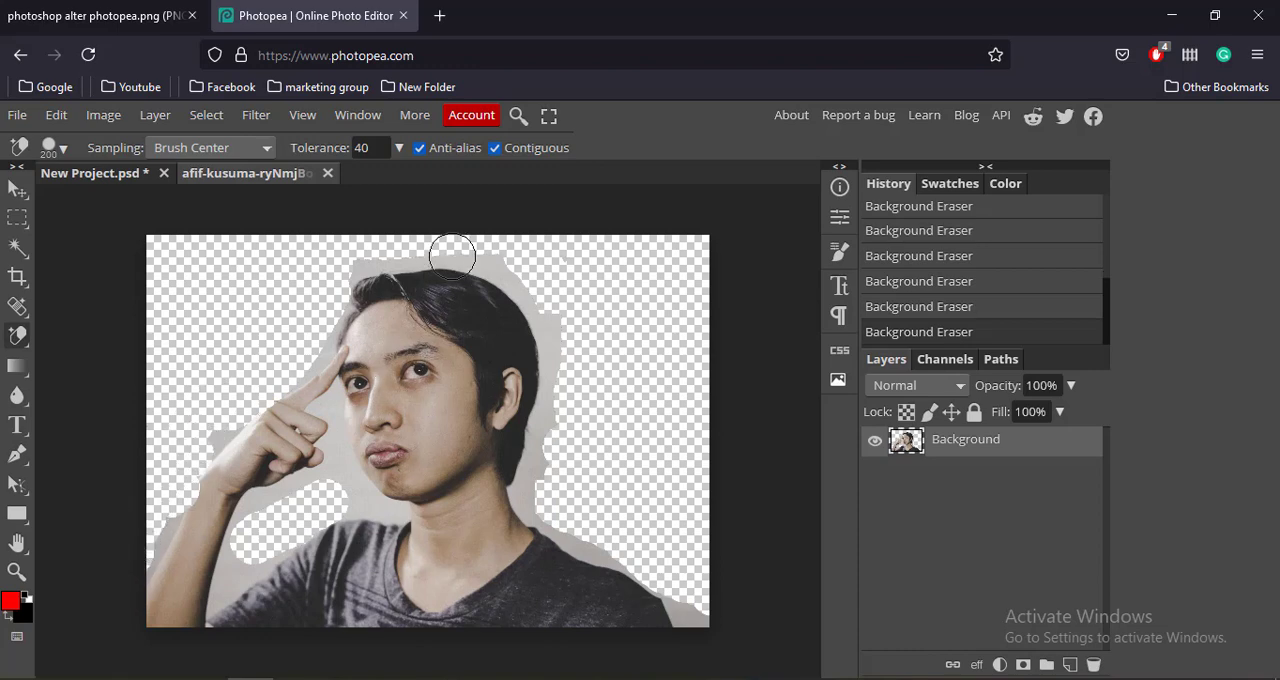
# Trim the remaining backdrop above the man's hair and around the back of his head.
pyautogui.moveTo(404, 246)
pyautogui.mouseDown()
pyautogui.moveTo(459, 239)
pyautogui.moveTo(511, 254)
pyautogui.moveTo(541, 299)
pyautogui.moveTo(567, 360)
pyautogui.moveTo(556, 497)
pyautogui.moveTo(576, 404)
pyautogui.moveTo(569, 346)
pyautogui.mouseUp()
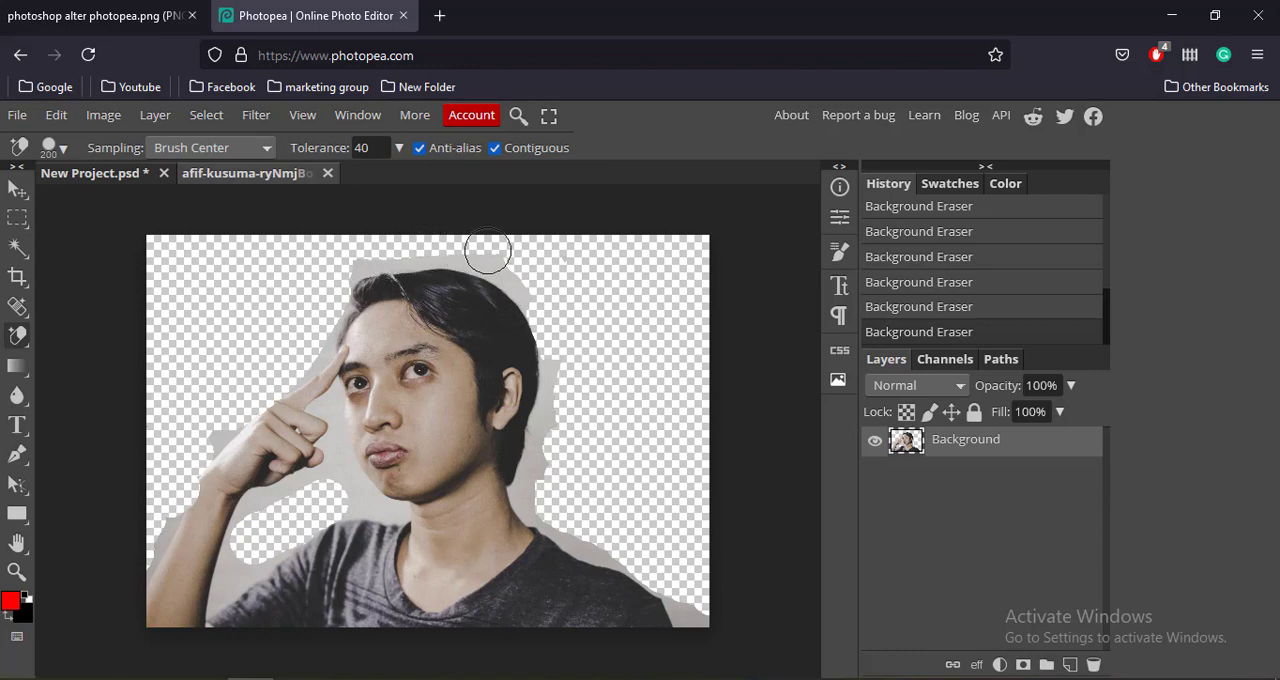
pyautogui.moveTo(486, 251); pyautogui.dragTo(529, 286)
pyautogui.moveTo(401, 248); pyautogui.dragTo(318, 266)
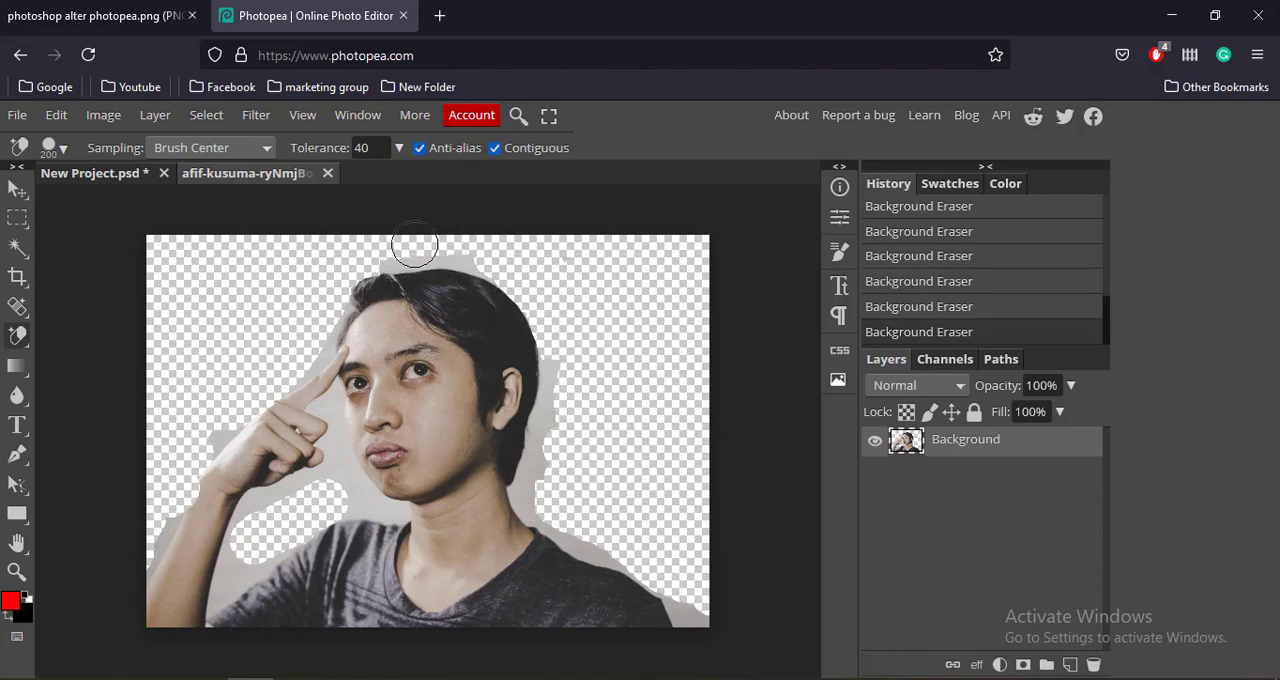
pyautogui.click(271, 272)
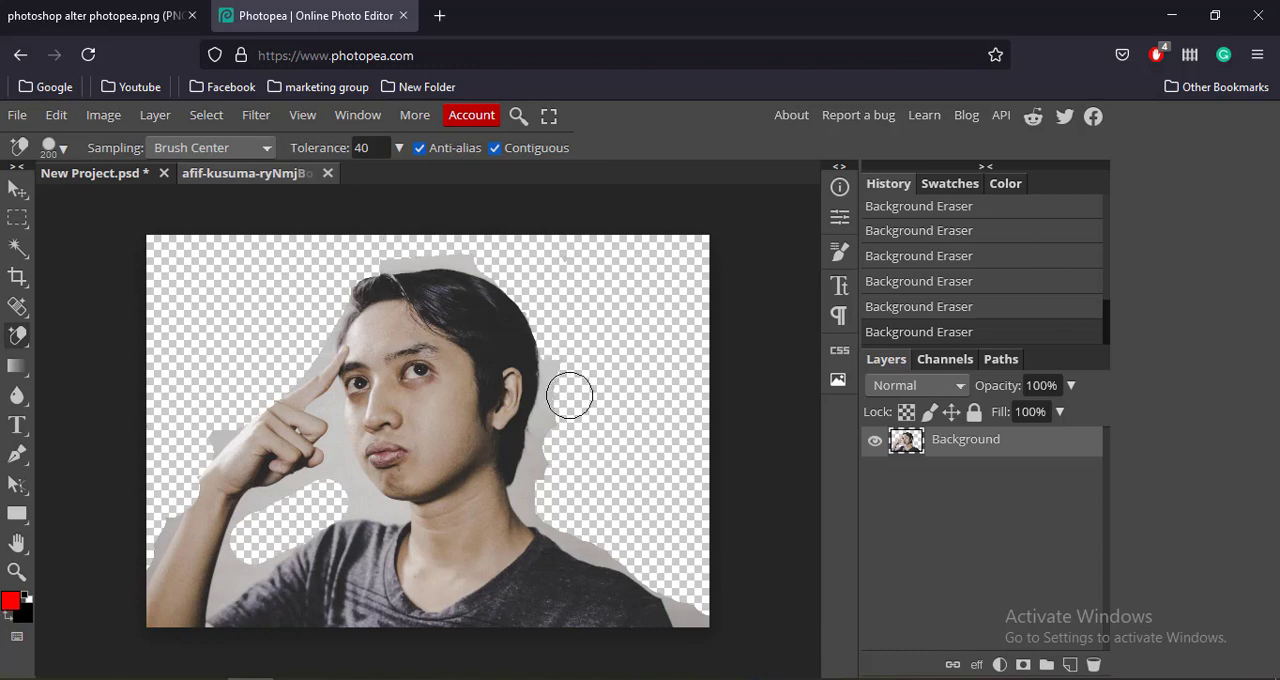
# Erase the backdrop remnants behind the ear and neck, under the chin, and beside both shoulders.
pyautogui.moveTo(569, 391)
pyautogui.mouseDown()
pyautogui.moveTo(554, 491)
pyautogui.moveTo(566, 480)
pyautogui.mouseUp()
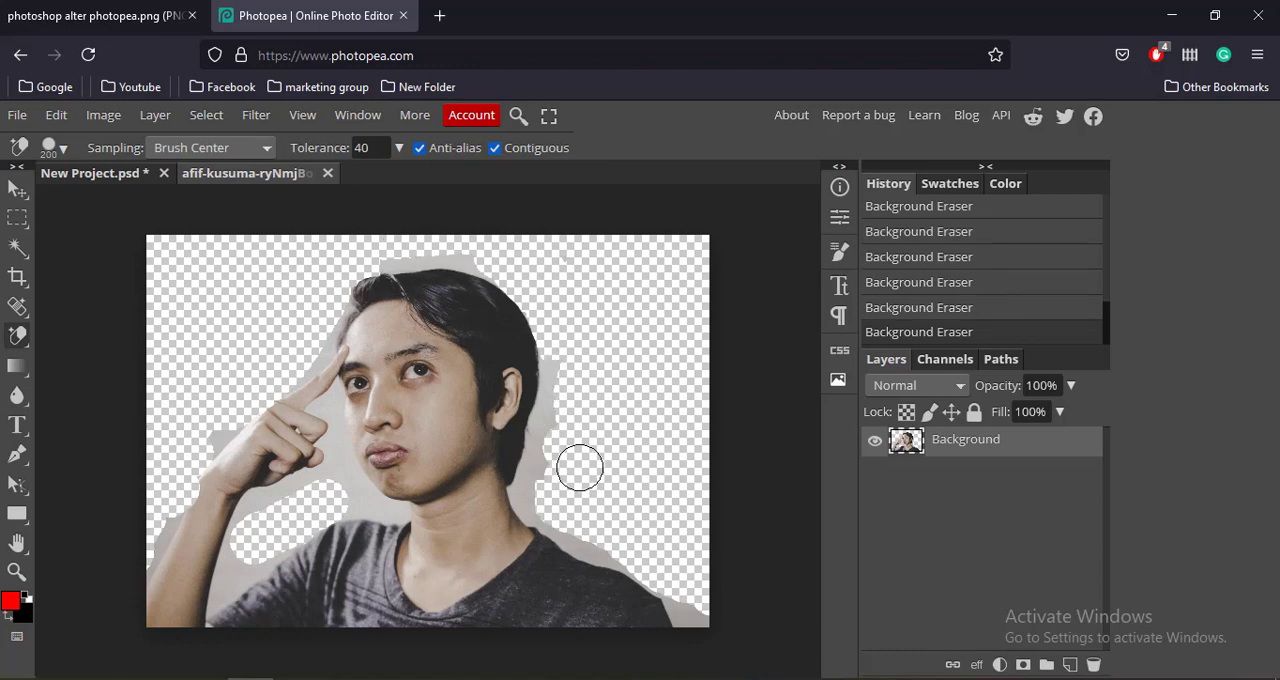
pyautogui.moveTo(346, 477)
pyautogui.mouseDown()
pyautogui.moveTo(351, 491)
pyautogui.moveTo(326, 518)
pyautogui.mouseUp()
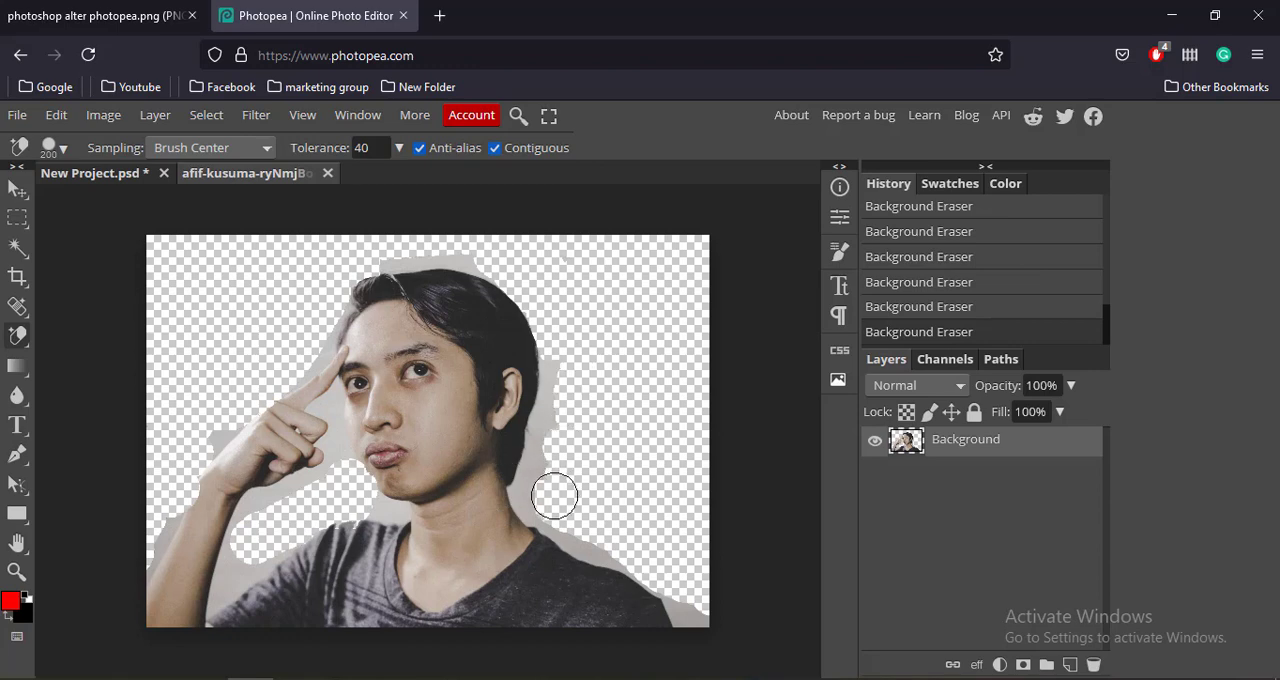
pyautogui.moveTo(554, 496)
pyautogui.mouseDown()
pyautogui.moveTo(574, 426)
pyautogui.moveTo(569, 453)
pyautogui.moveTo(560, 401)
pyautogui.moveTo(553, 492)
pyautogui.moveTo(542, 456)
pyautogui.mouseUp()
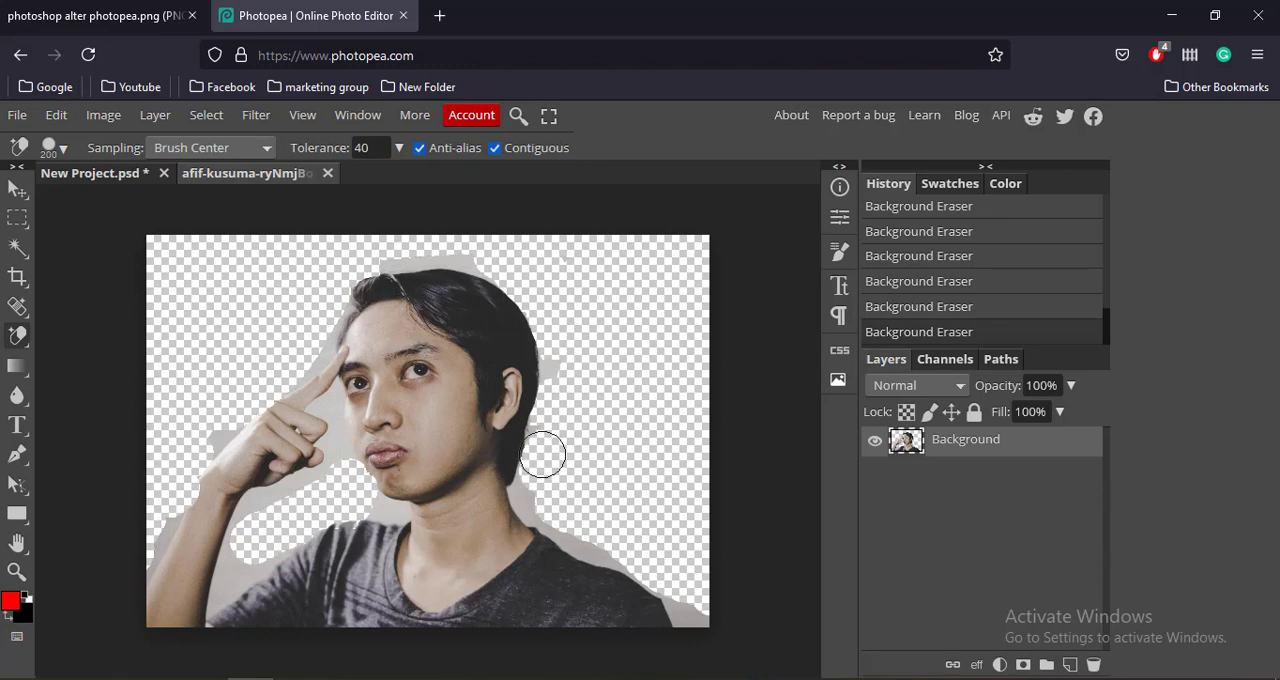
pyautogui.moveTo(655, 572); pyautogui.dragTo(695, 615)
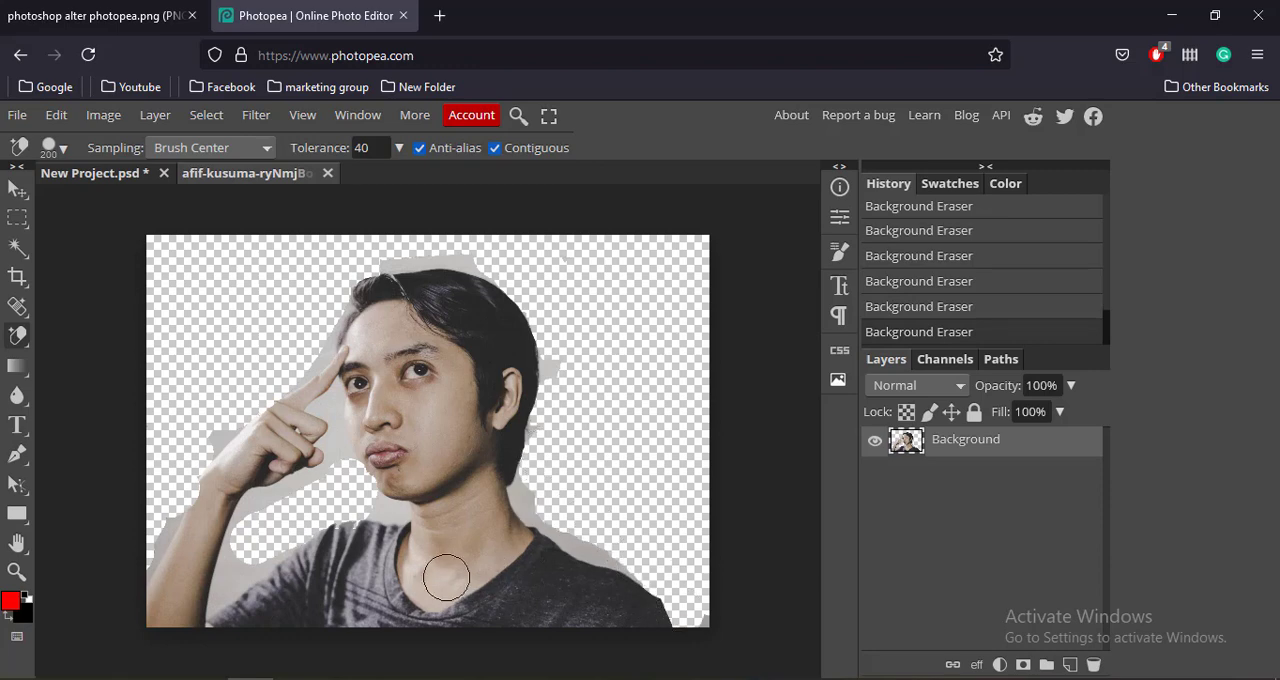
pyautogui.moveTo(263, 537)
pyautogui.mouseDown()
pyautogui.moveTo(232, 592)
pyautogui.moveTo(279, 515)
pyautogui.moveTo(266, 517)
pyautogui.moveTo(289, 514)
pyautogui.mouseUp()
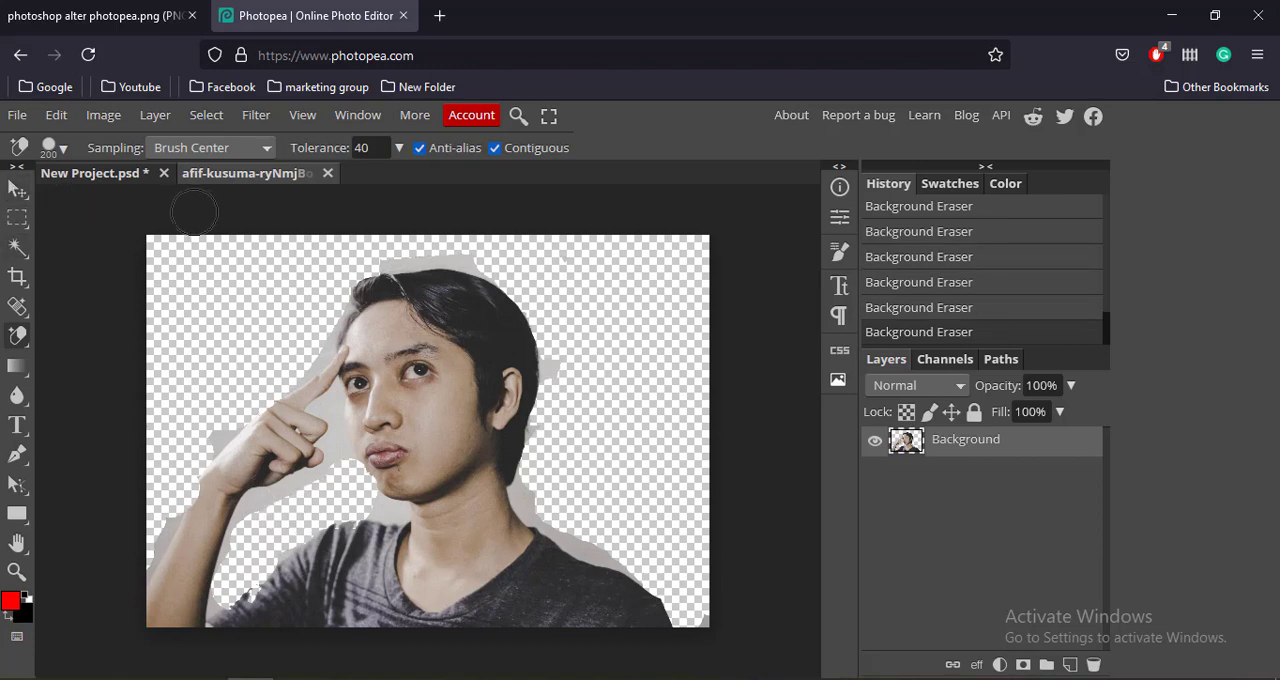
# Activate the Move tool and look through the application menus as far as the list of interface languages.
pyautogui.click(15, 190)
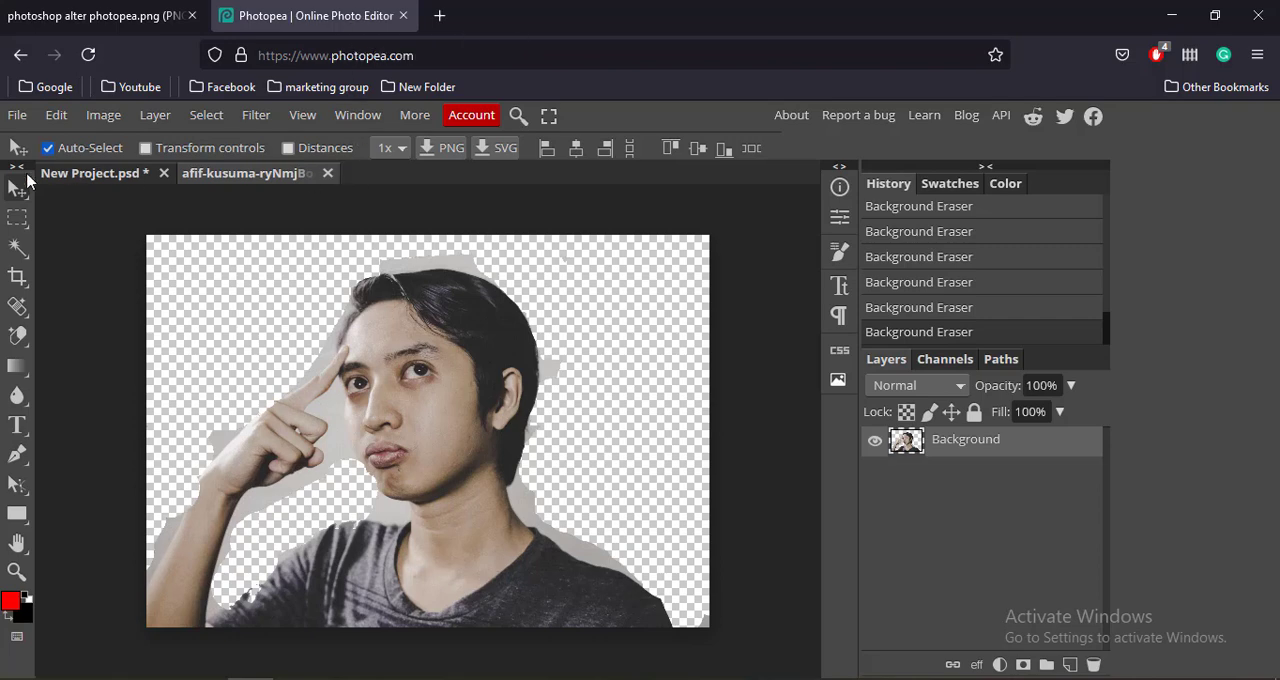
pyautogui.click(24, 118)
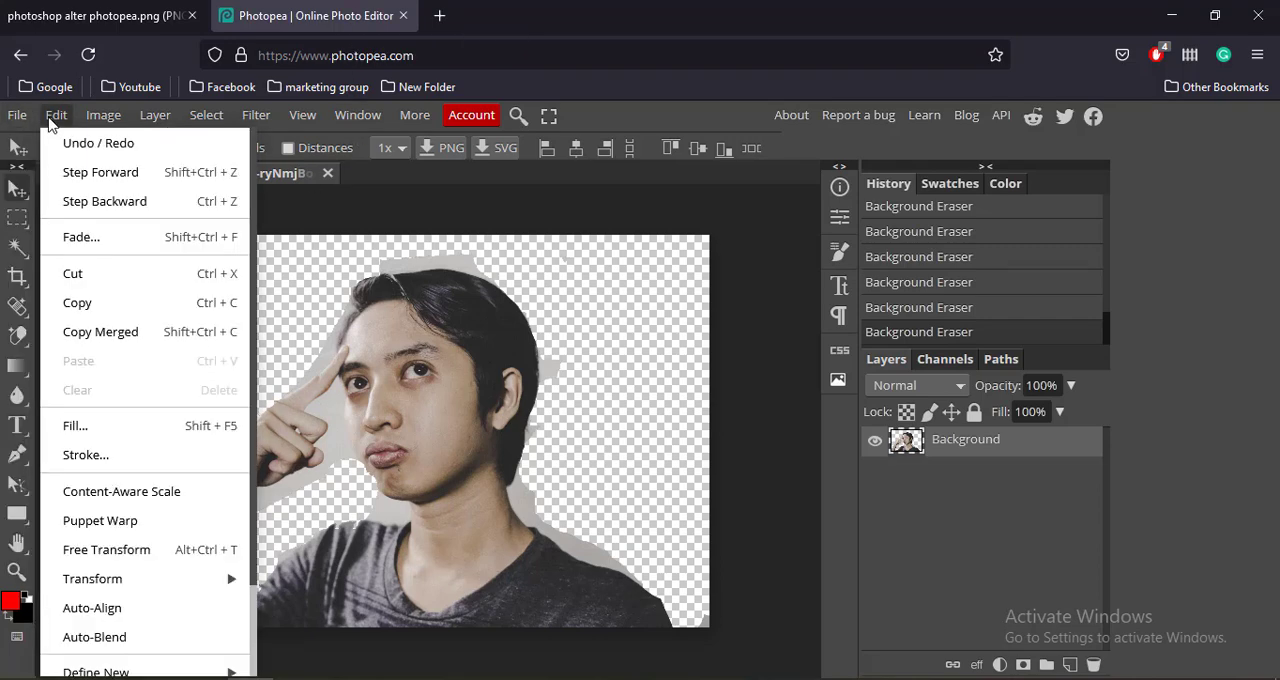
pyautogui.moveTo(158, 117)
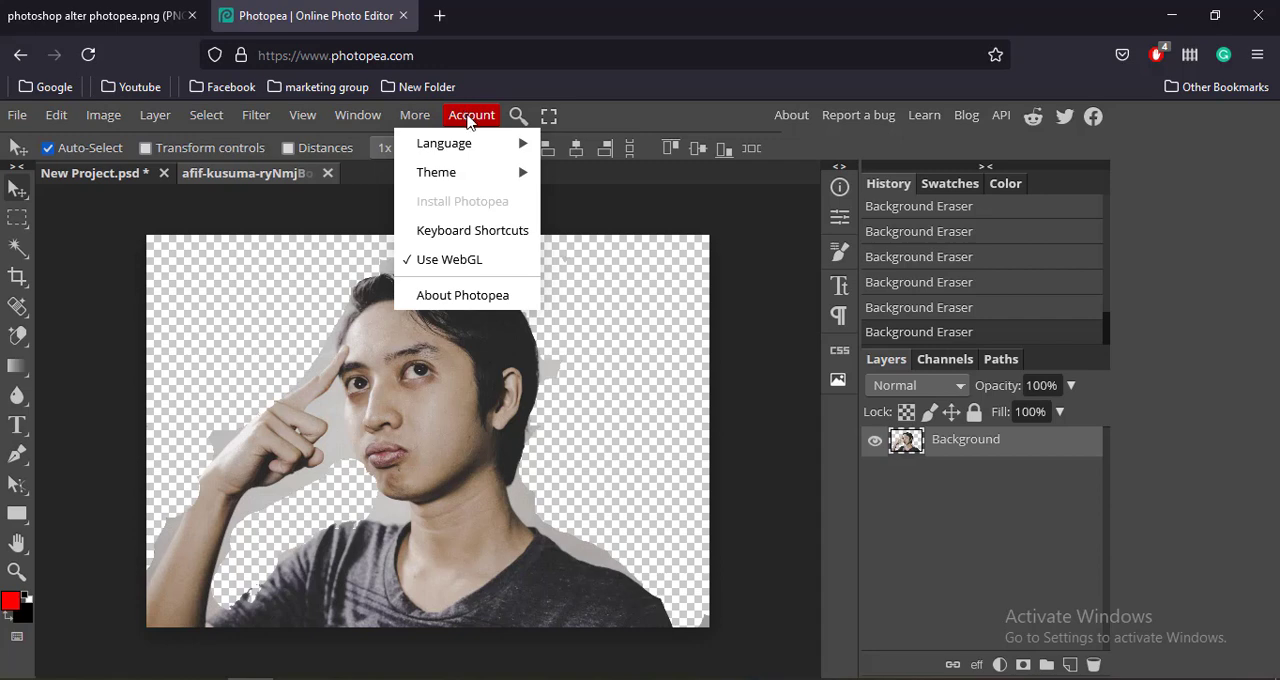
pyautogui.moveTo(478, 140)
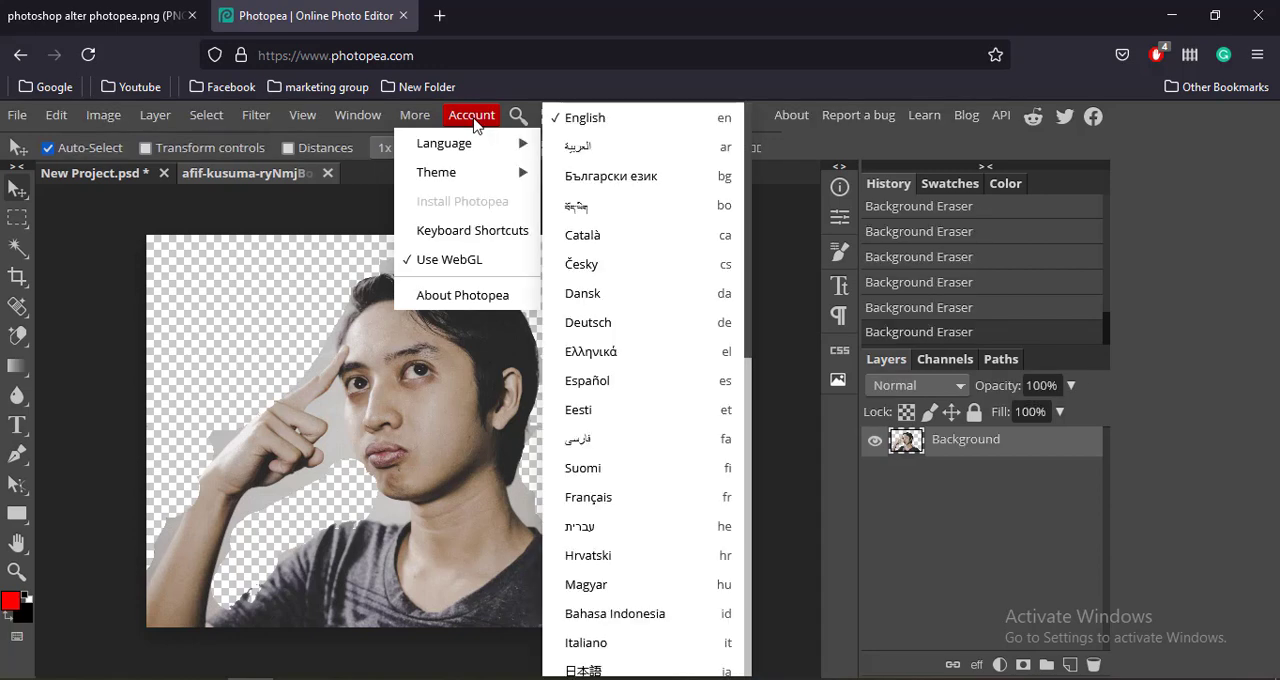
pyautogui.click(796, 389)
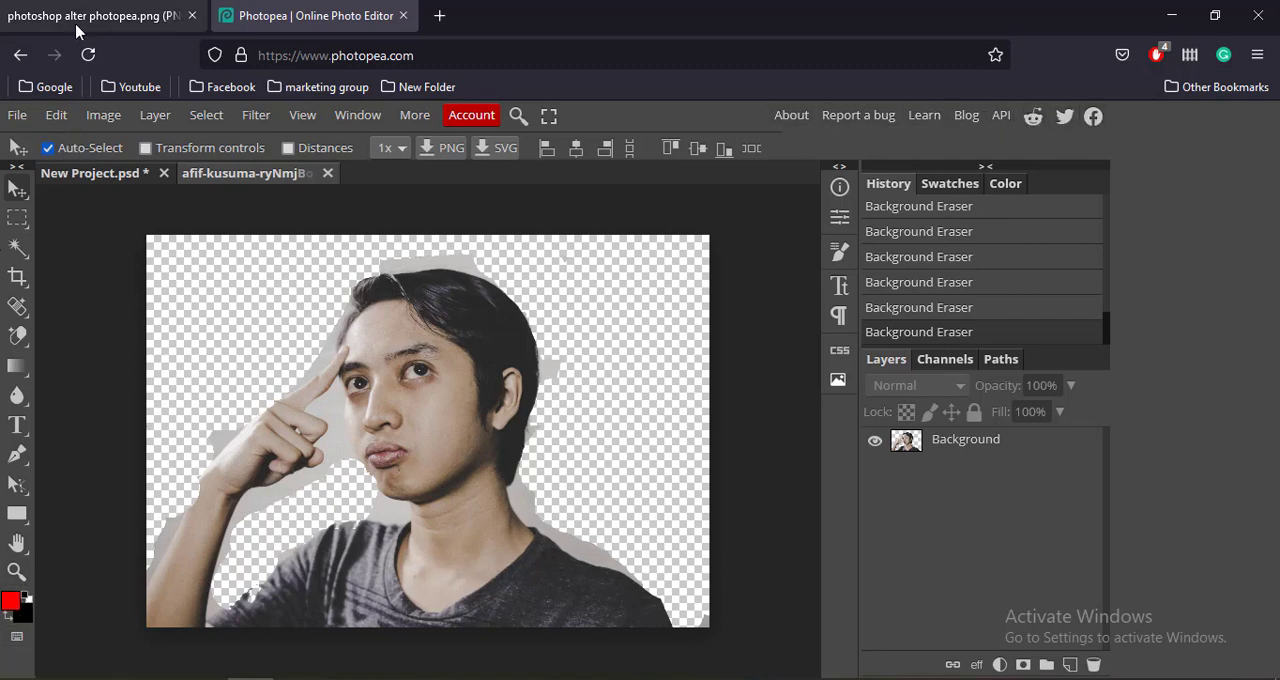
pyautogui.click(40, 20)
pyautogui.click(238, 25)
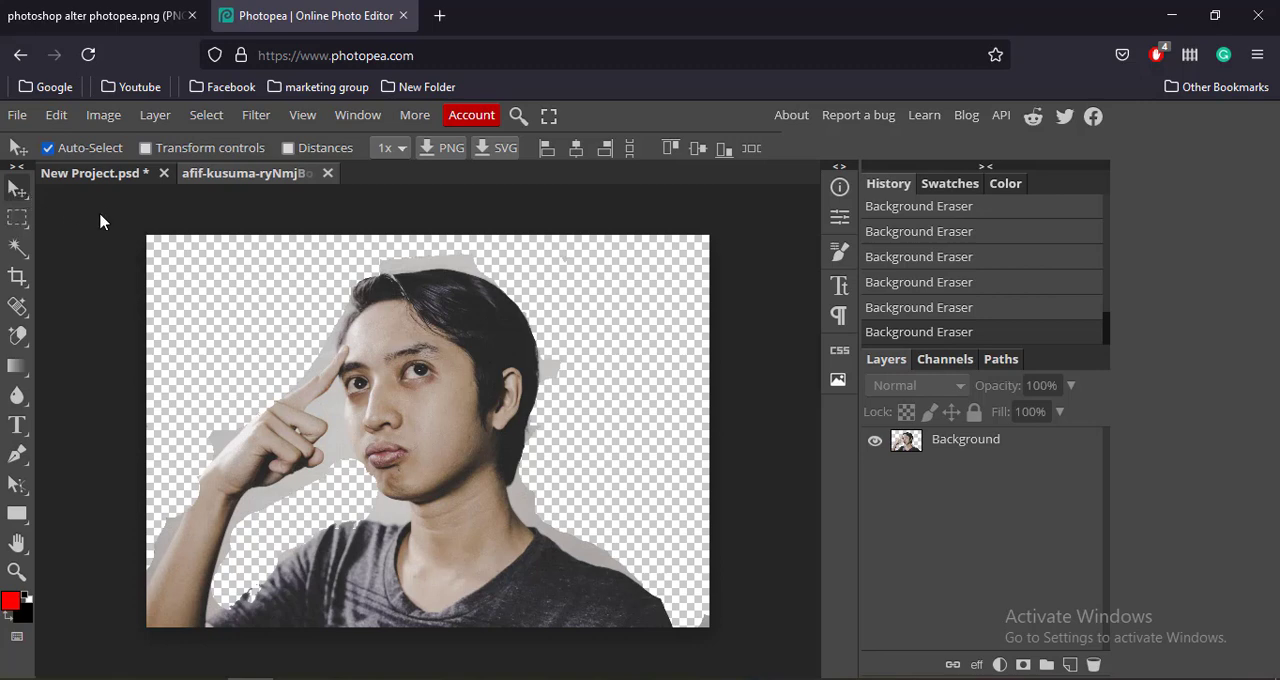
pyautogui.click(16, 212)
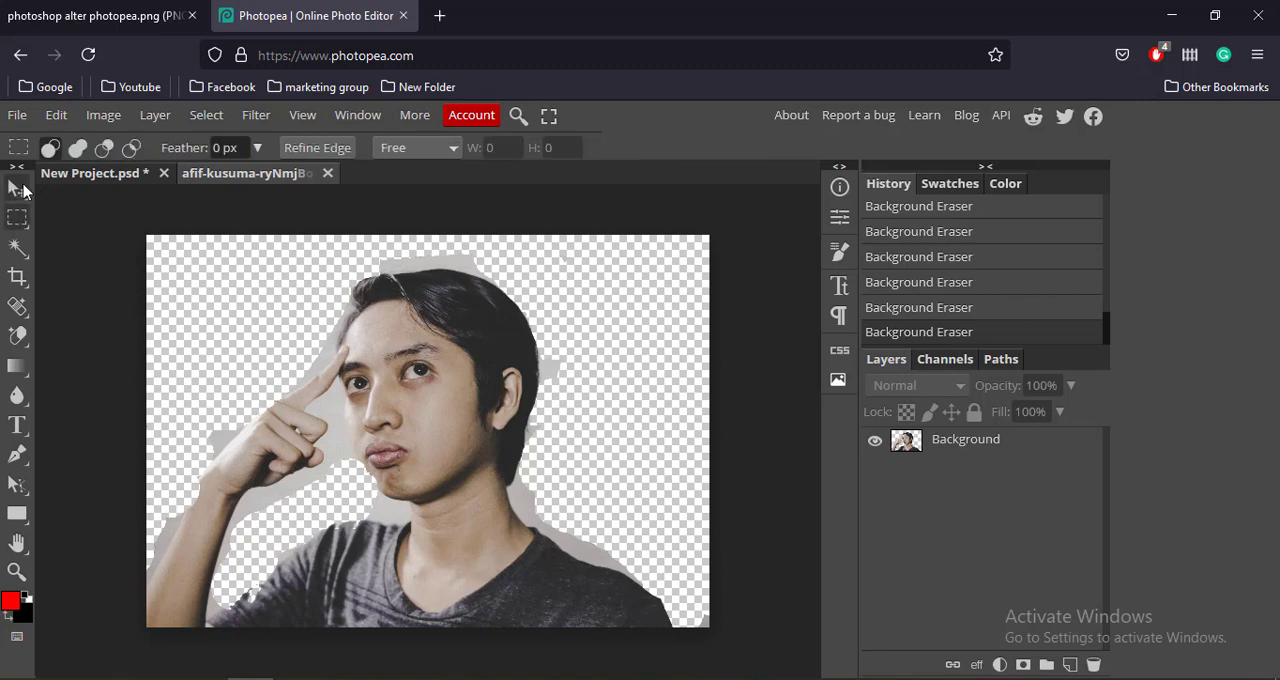
pyautogui.click(17, 190)
pyautogui.click(20, 207)
pyautogui.click(17, 190)
pyautogui.click(18, 214)
pyautogui.click(20, 248)
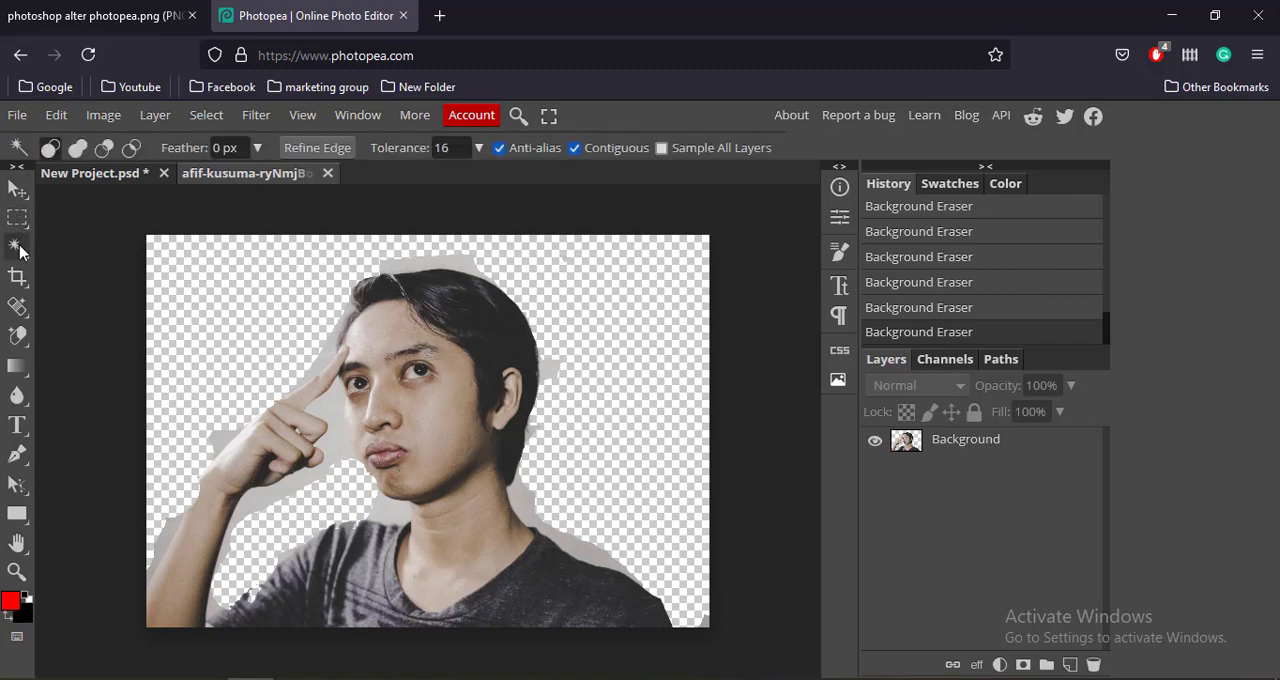
pyautogui.click(17, 216)
pyautogui.click(17, 190)
pyautogui.click(17, 214)
pyautogui.click(17, 190)
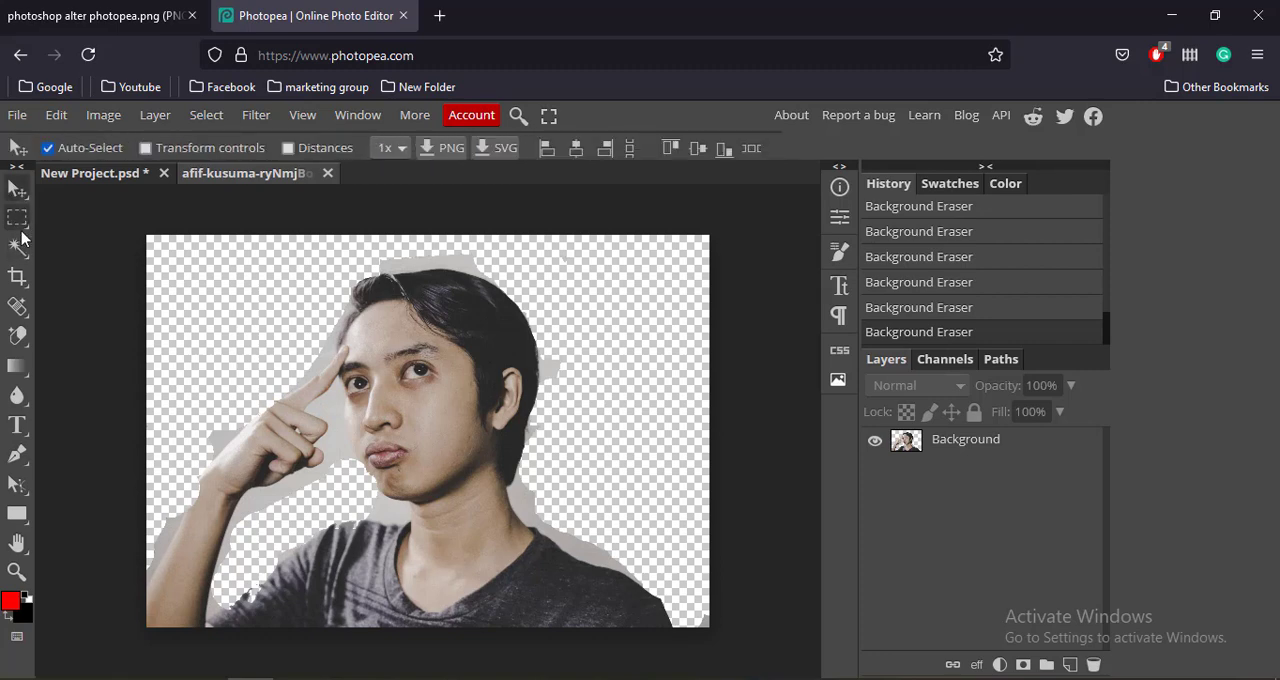
pyautogui.click(17, 216)
pyautogui.click(20, 248)
pyautogui.click(18, 216)
pyautogui.click(17, 190)
pyautogui.click(17, 216)
pyautogui.click(17, 190)
pyautogui.click(17, 216)
pyautogui.click(17, 190)
pyautogui.click(17, 216)
pyautogui.click(20, 248)
pyautogui.click(18, 306)
pyautogui.click(20, 335)
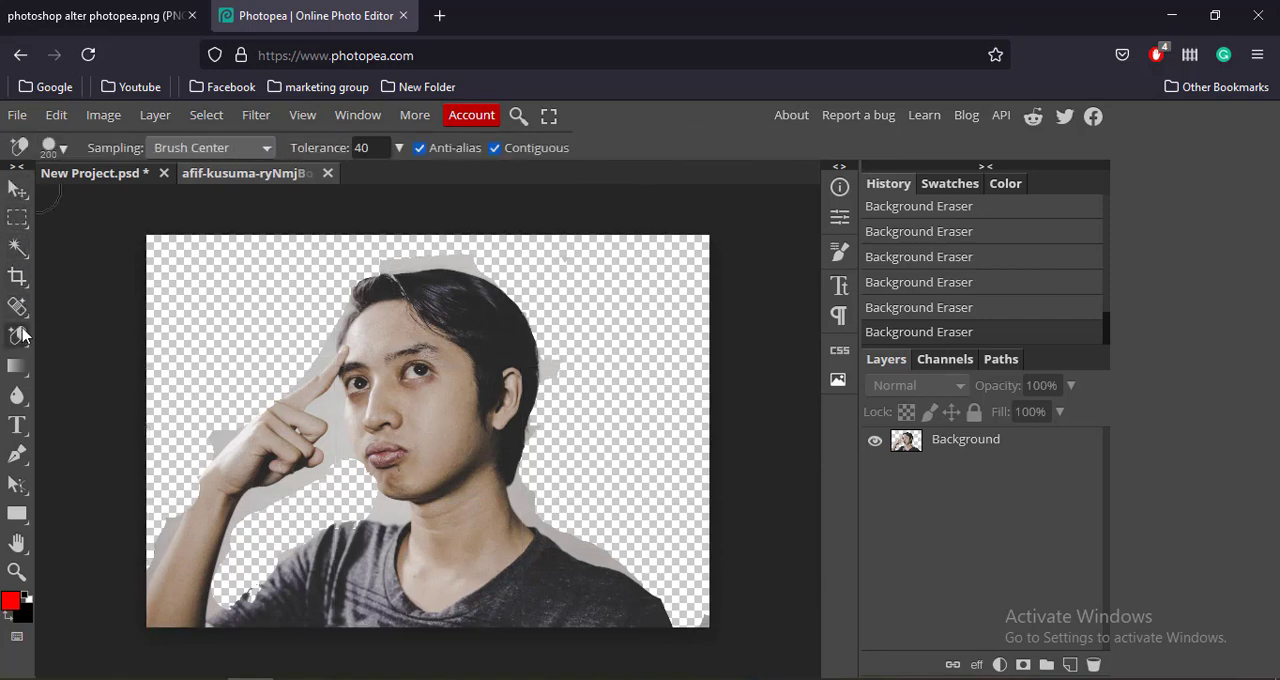
pyautogui.click(17, 192)
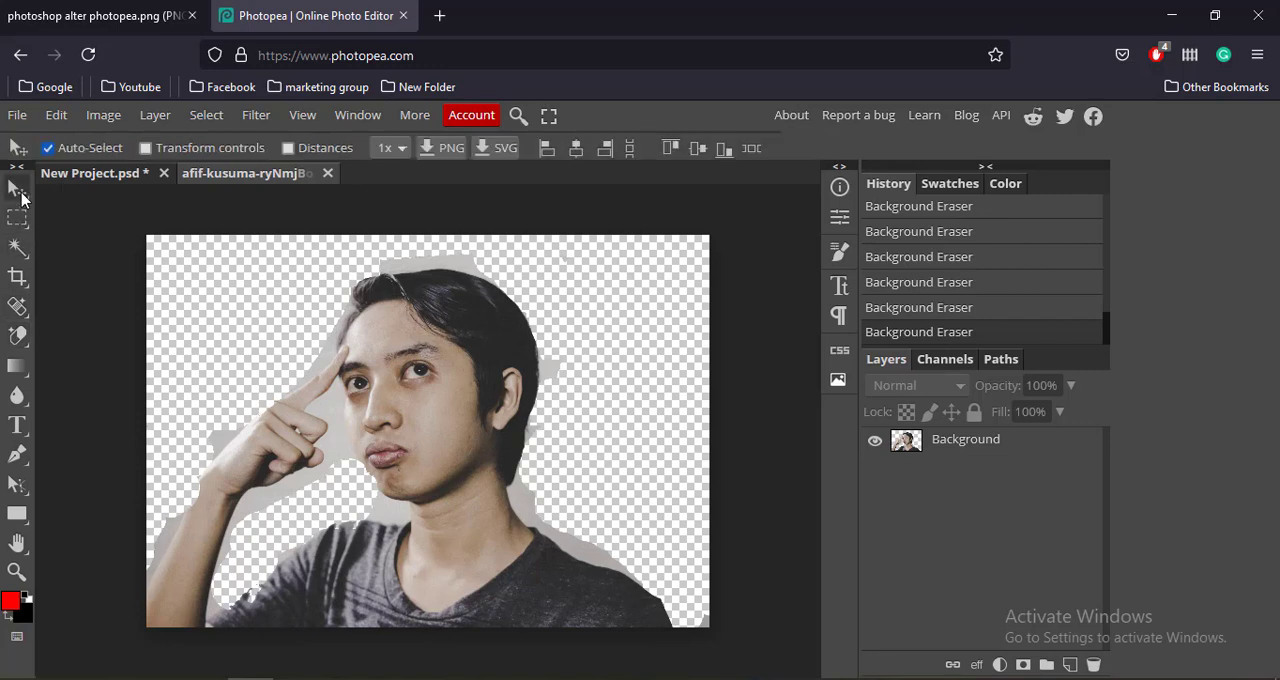